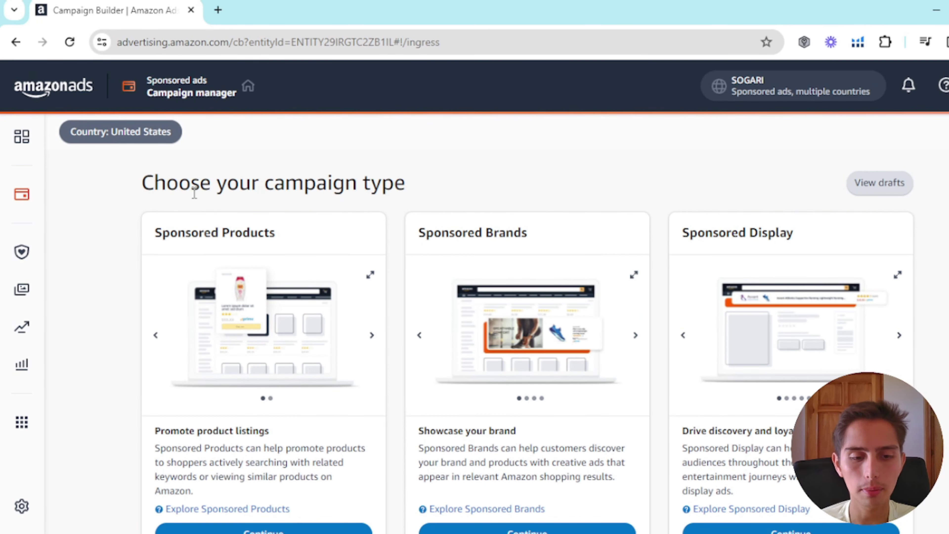
Step: Start a new Sponsored Products campaign and enter MAN as the ad group name
scroll(192, 193, down, 3)
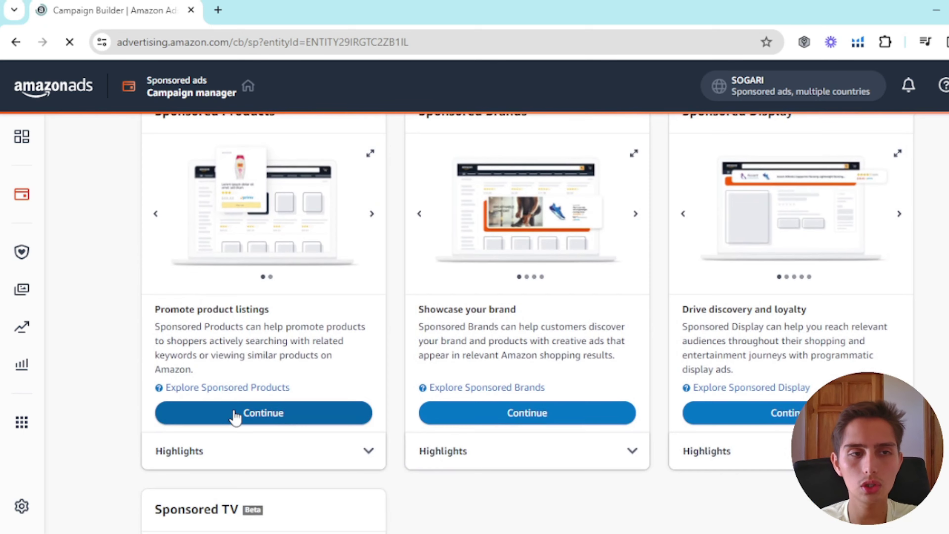
click(235, 414)
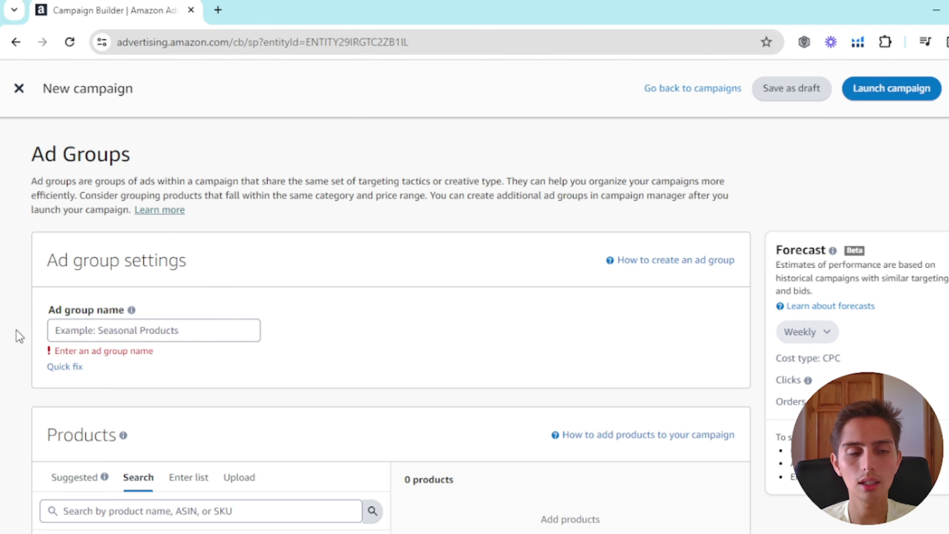
click(96, 331)
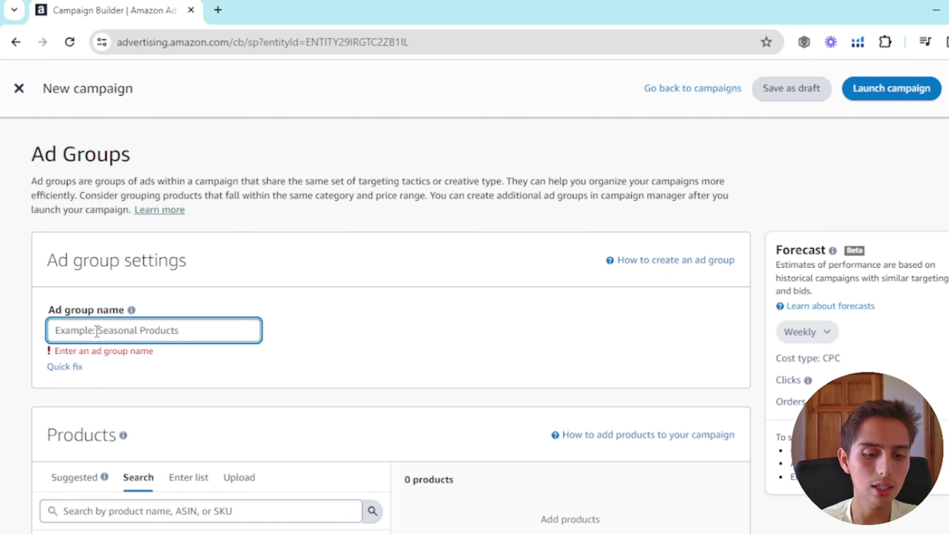
text(MAN)
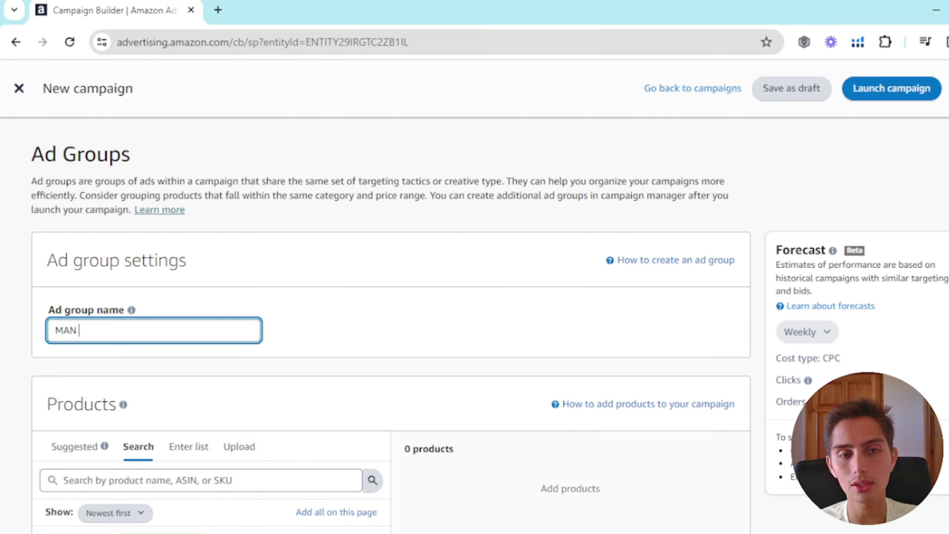
key(Tab)
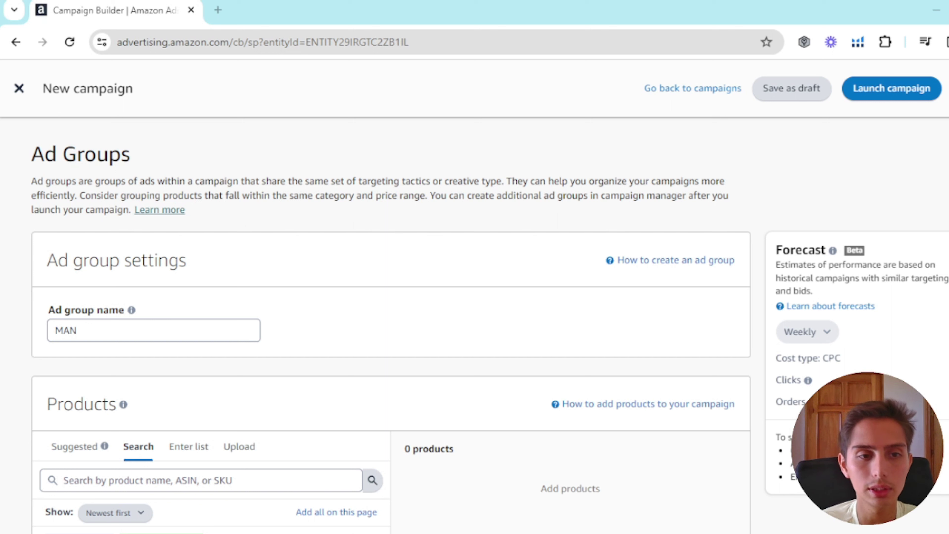
click(97, 331)
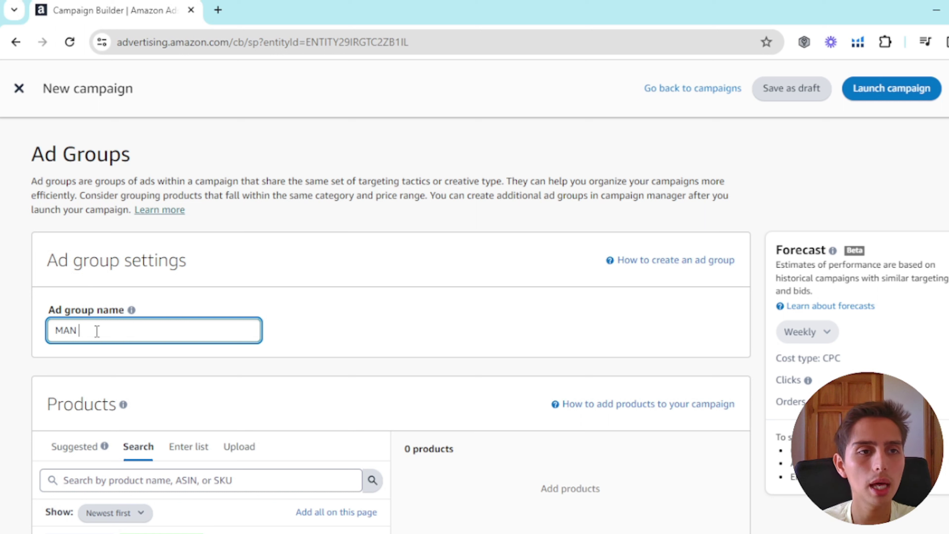
key(Tab)
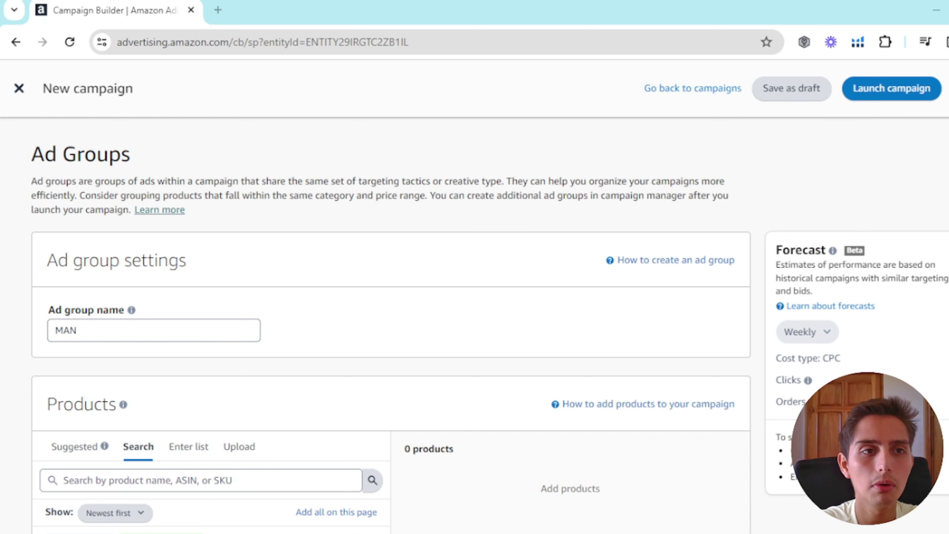
click(97, 331)
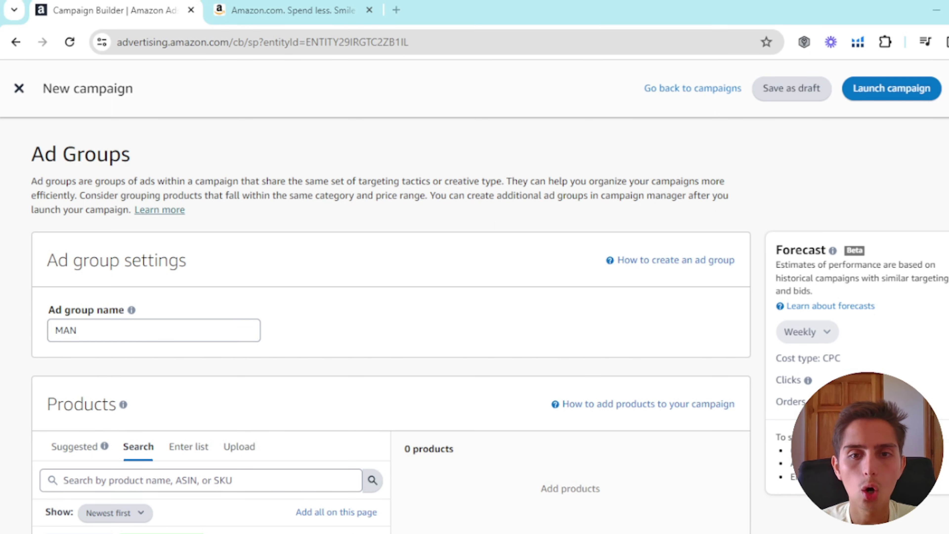
click(269, 10)
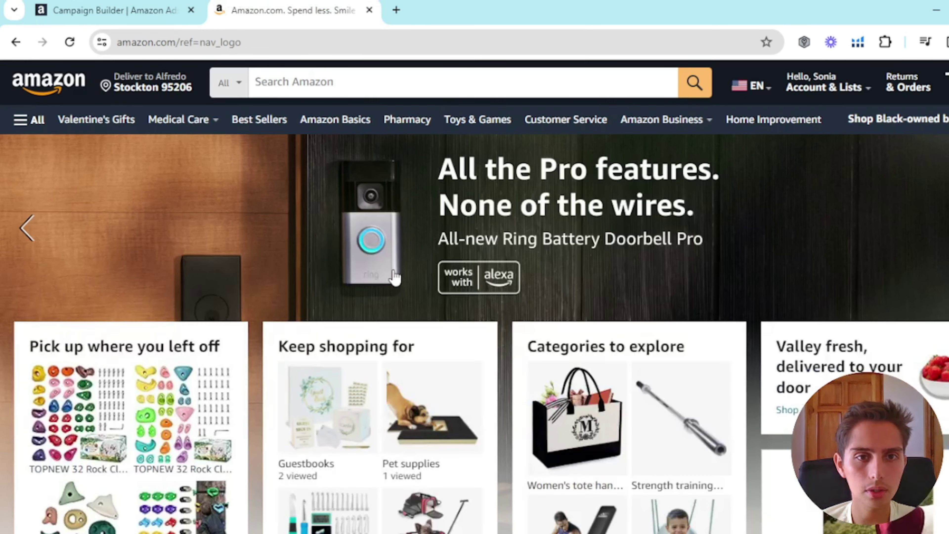
click(170, 9)
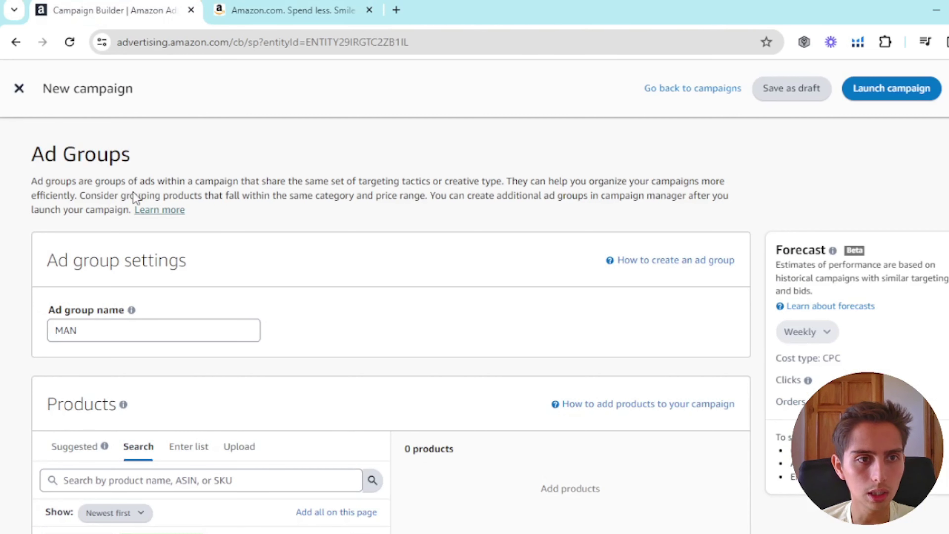
click(96, 334)
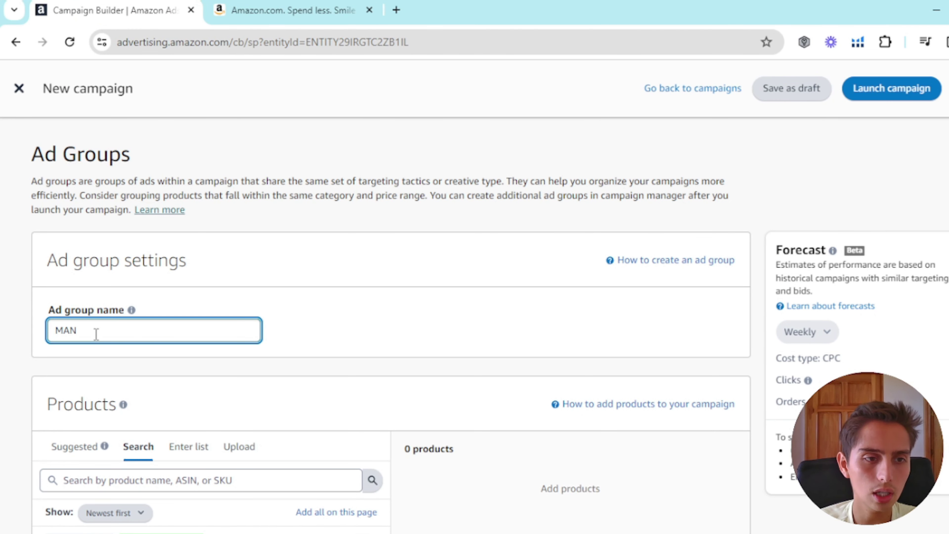
scroll(96, 334, up, 5)
scroll(96, 334, left, 3)
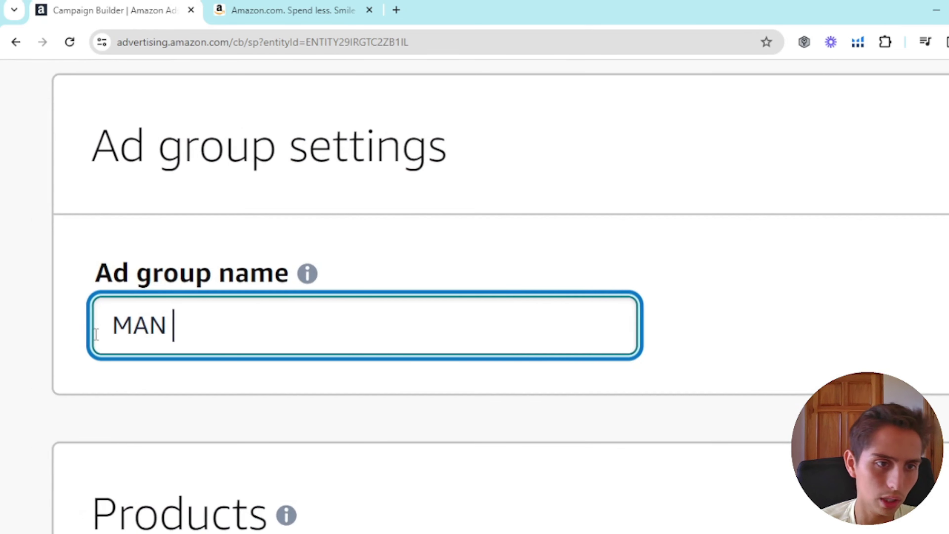
click(135, 379)
click(209, 328)
scroll(210, 328, down, 5)
click(57, 371)
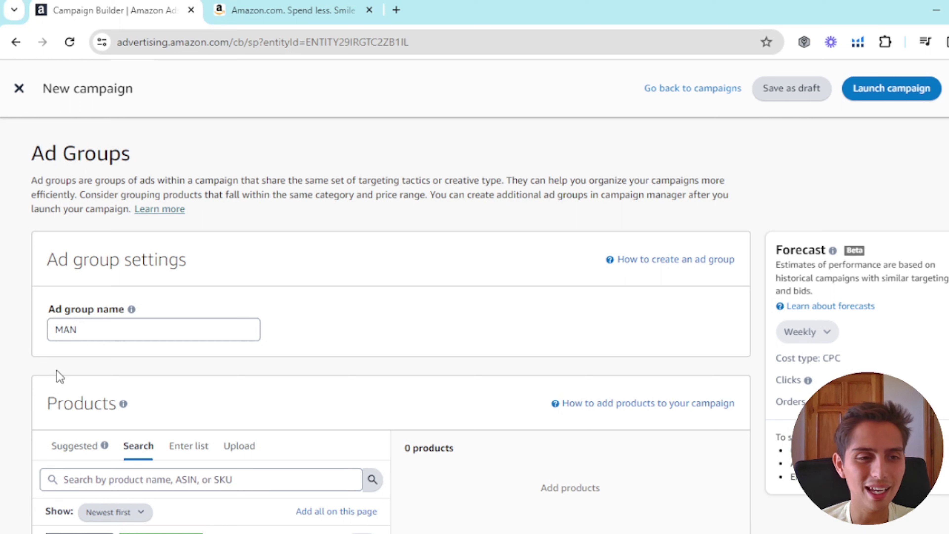
Step: Extend the ad group name to "MAN FBA 001 NC" and add the Arciia Cowboy Hat Rack (SKU FBA-002) as the advertised product
click(112, 326)
text(FBA 001)
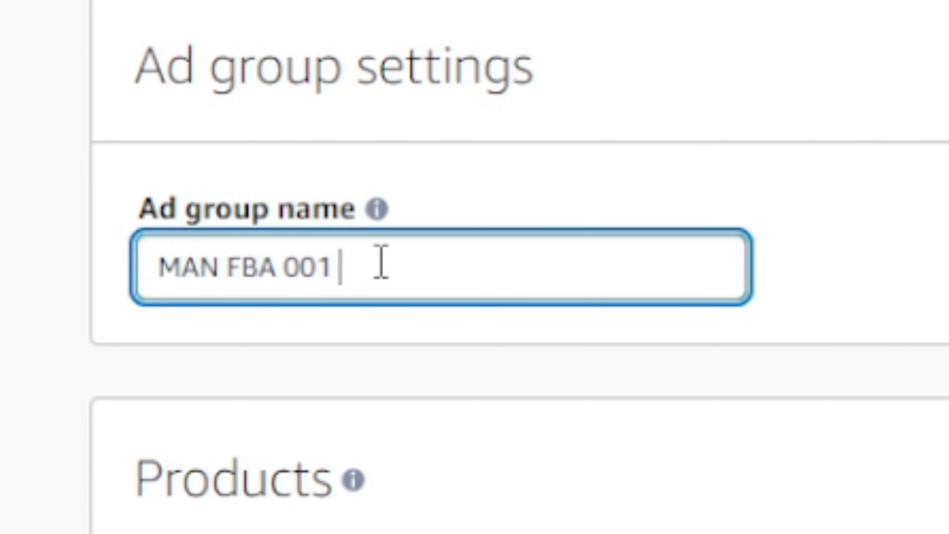
text(NC)
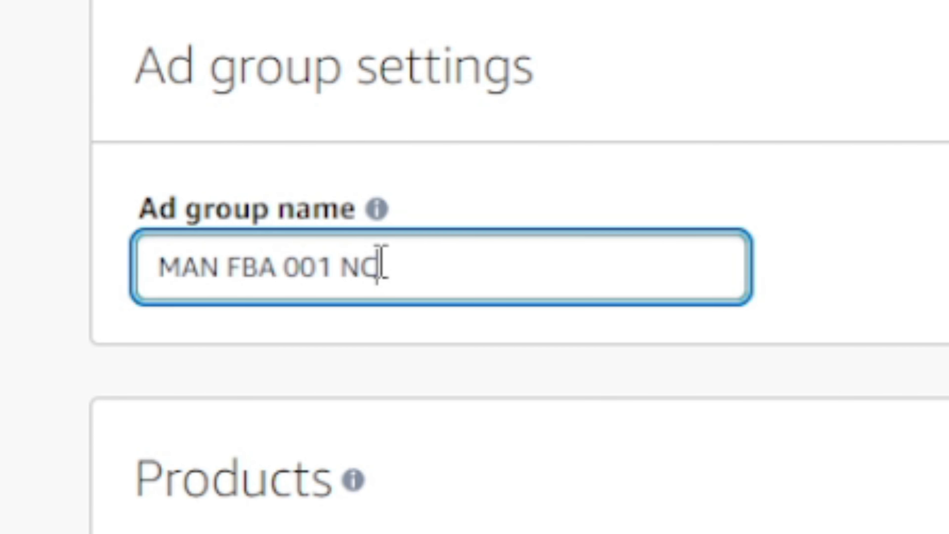
click(324, 336)
scroll(323, 342, down, 4)
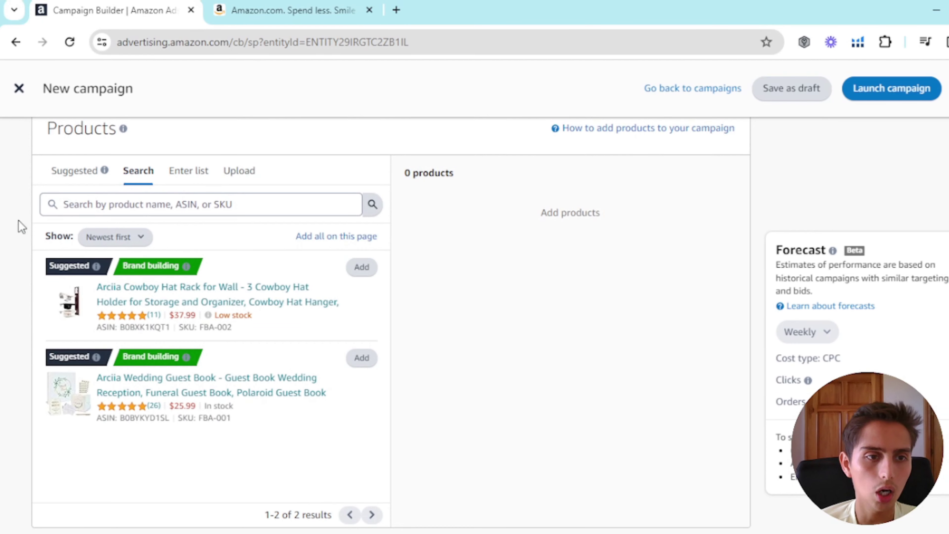
click(361, 267)
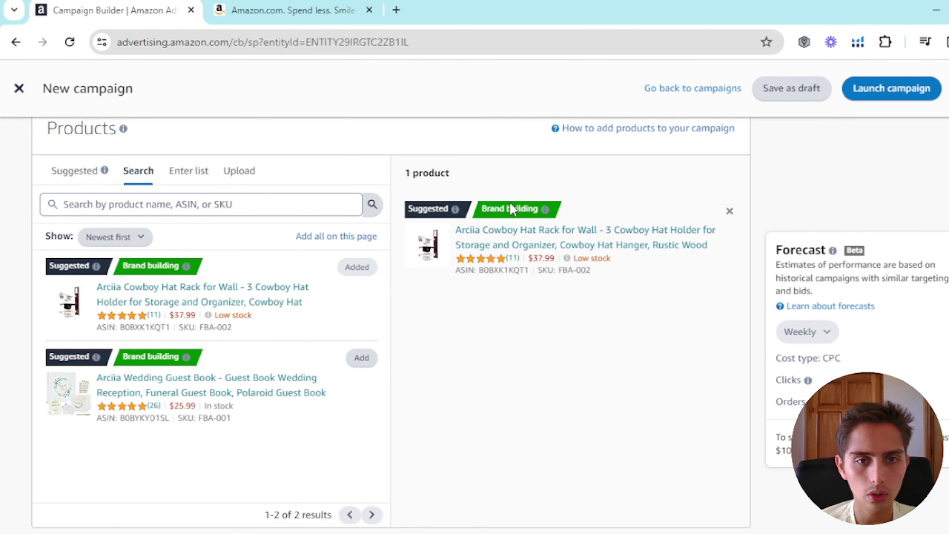
Step: Set the campaign to manual targeting and choose product targeting as its targeting type
scroll(390, 293, down, 5)
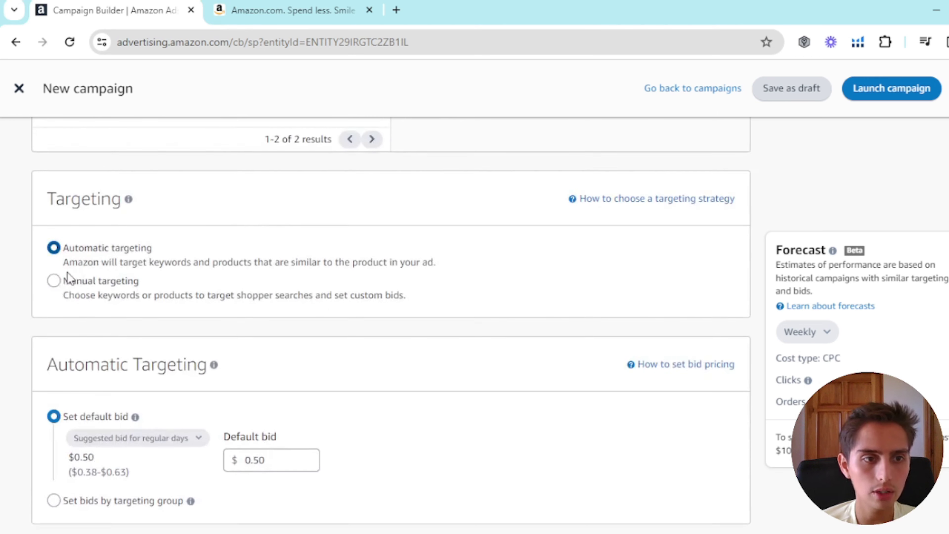
click(53, 280)
click(53, 442)
scroll(70, 335, down, 4)
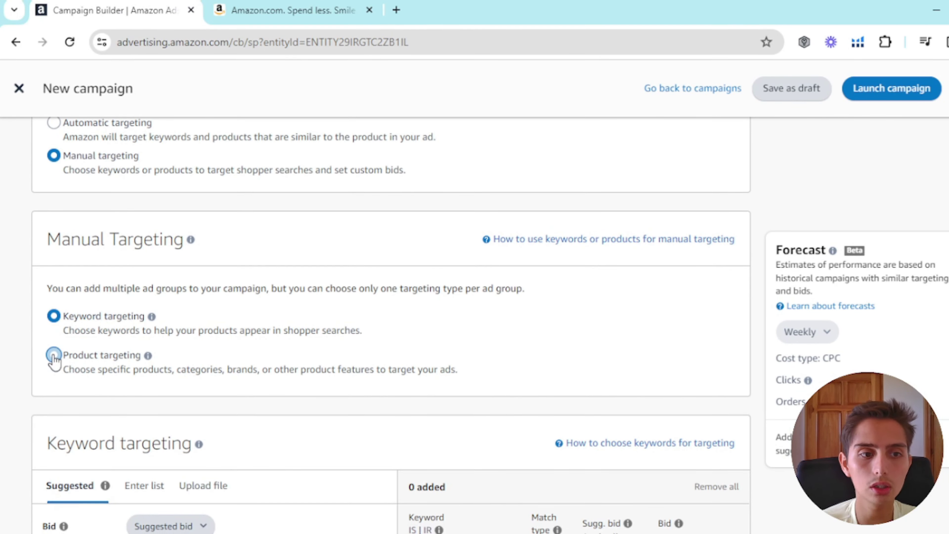
click(53, 355)
scroll(1, 336, up, 4)
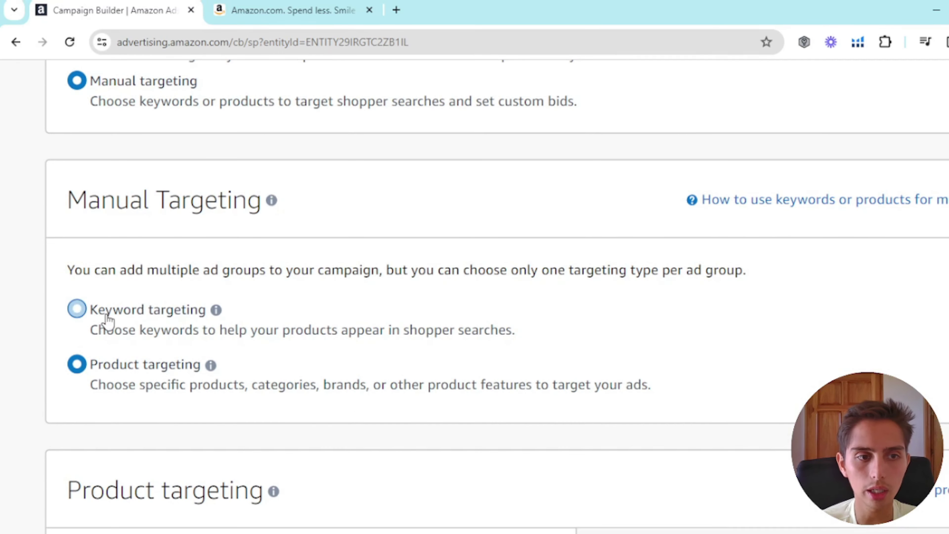
scroll(57, 321, down, 4)
scroll(19, 367, up, 3)
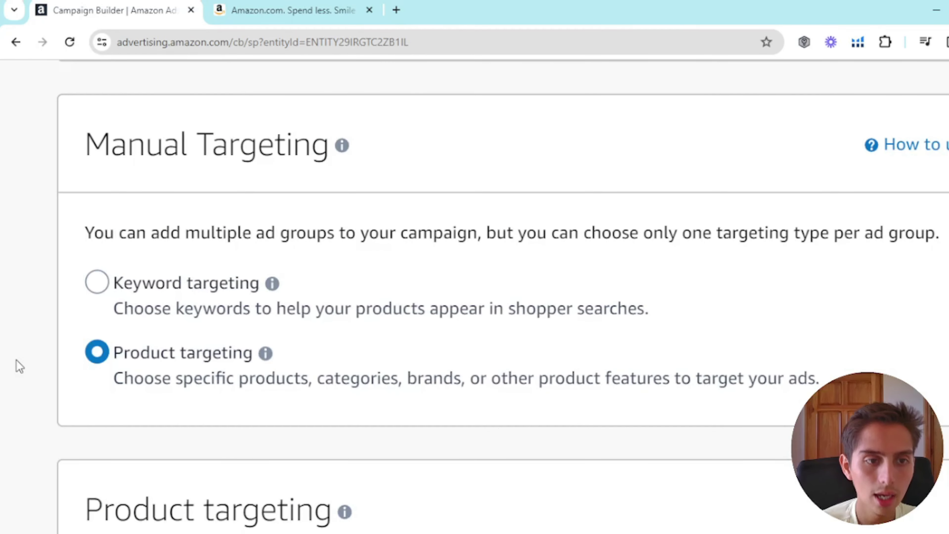
scroll(19, 367, down, 3)
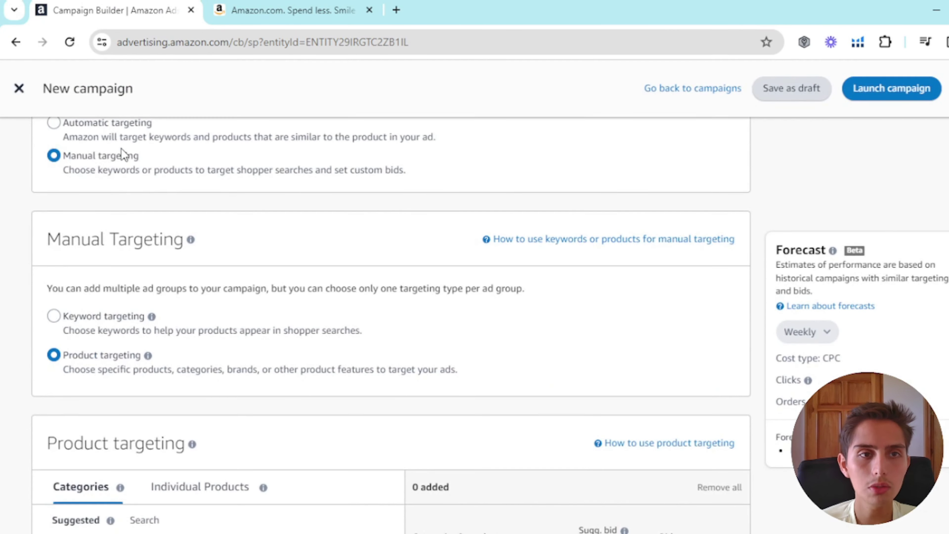
Step: Switch to the Amazon storefront and search all departments for "cowboy hat rack"
click(226, 10)
click(358, 83)
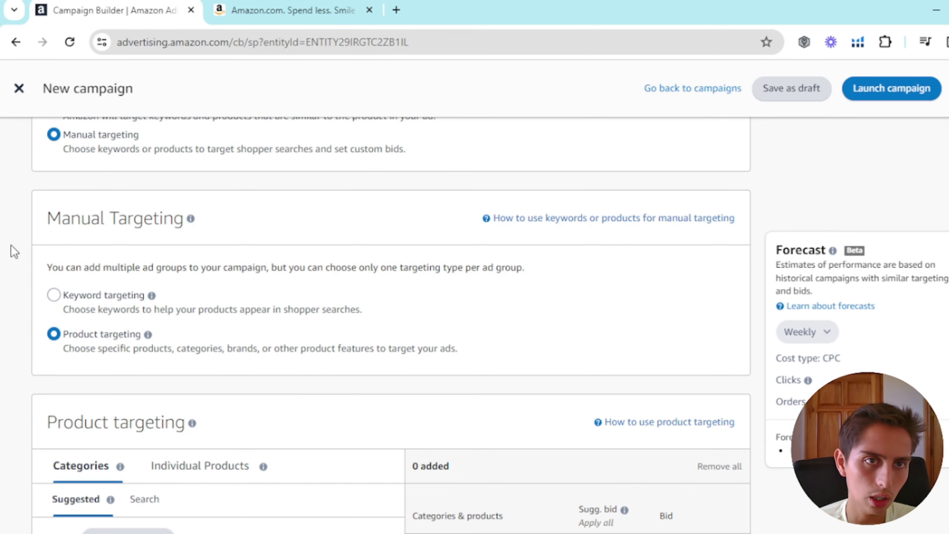
key(ctrl+Tab)
key(ctrl+shift+Tab)
key(ctrl+Tab)
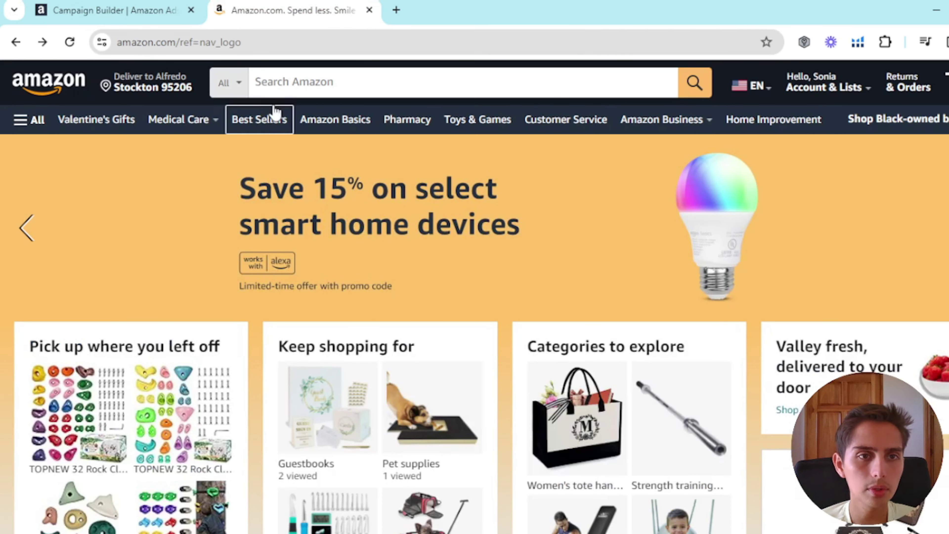
click(292, 83)
text(cowboy hat rack)
key(Return)
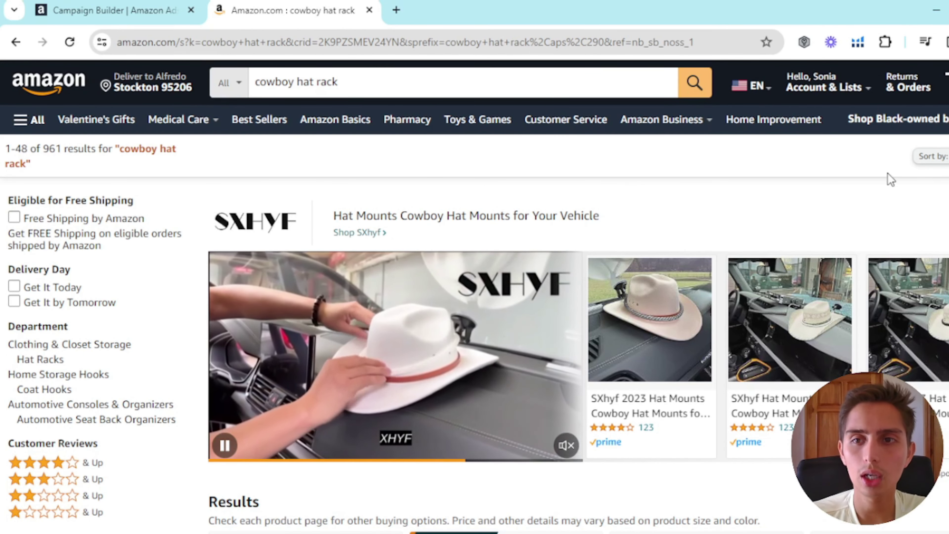
Step: Sort the cowboy hat rack search results by Newest Arrivals
scroll(945, 157, up, 5)
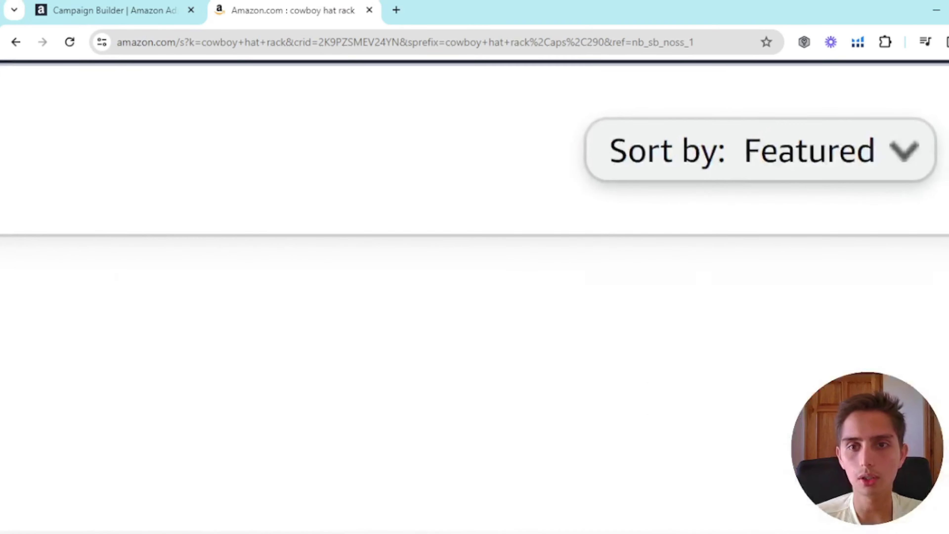
click(795, 174)
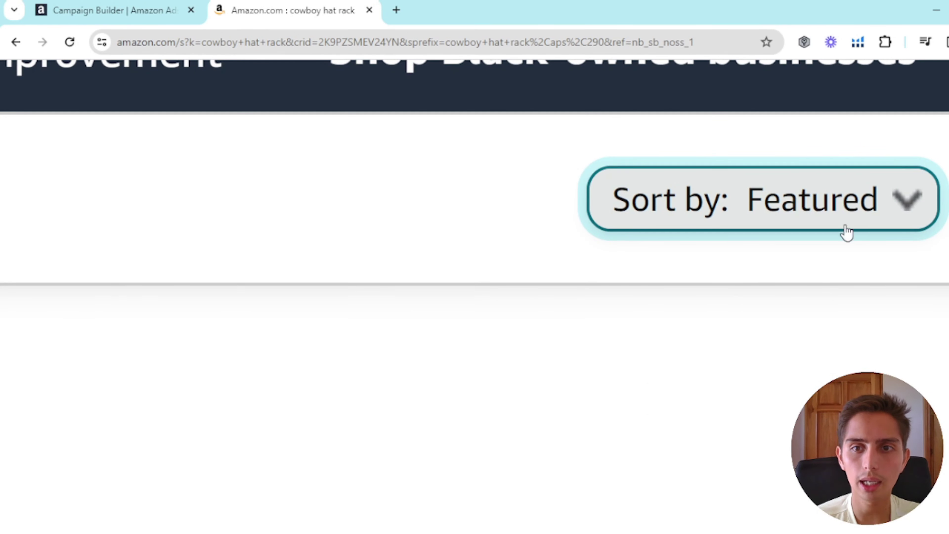
scroll(767, 311, down, 4)
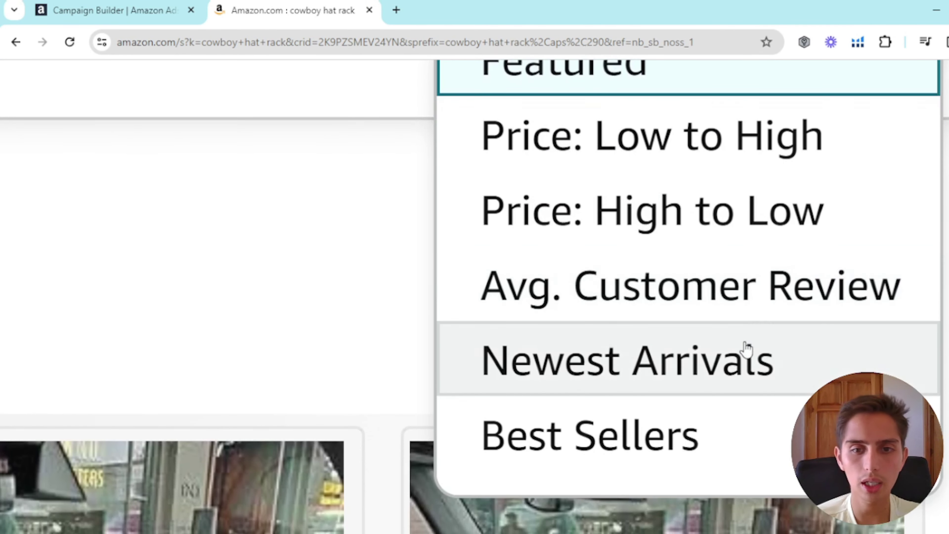
click(718, 378)
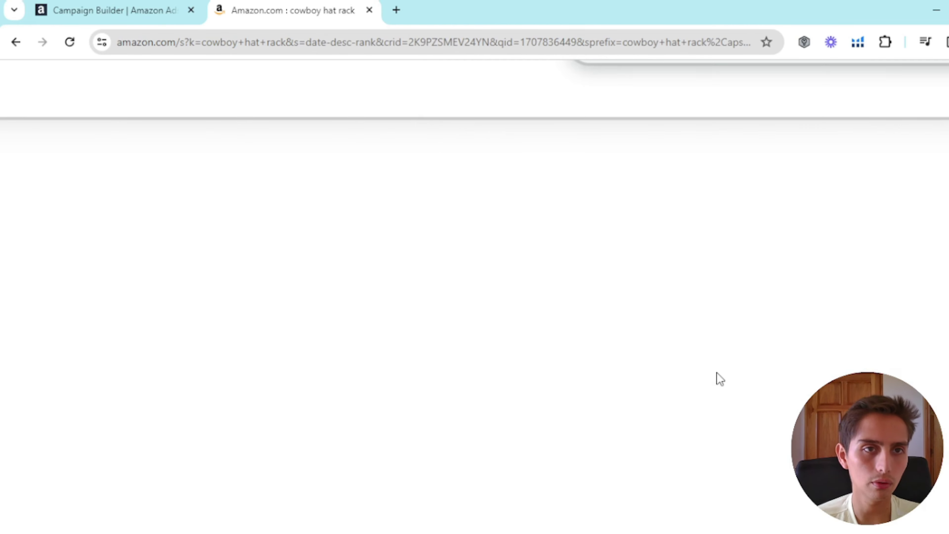
Step: Examine the newest cowboy hat rack listings, comparing product types, prices and the presence of customer reviews
scroll(560, 174, down, 7)
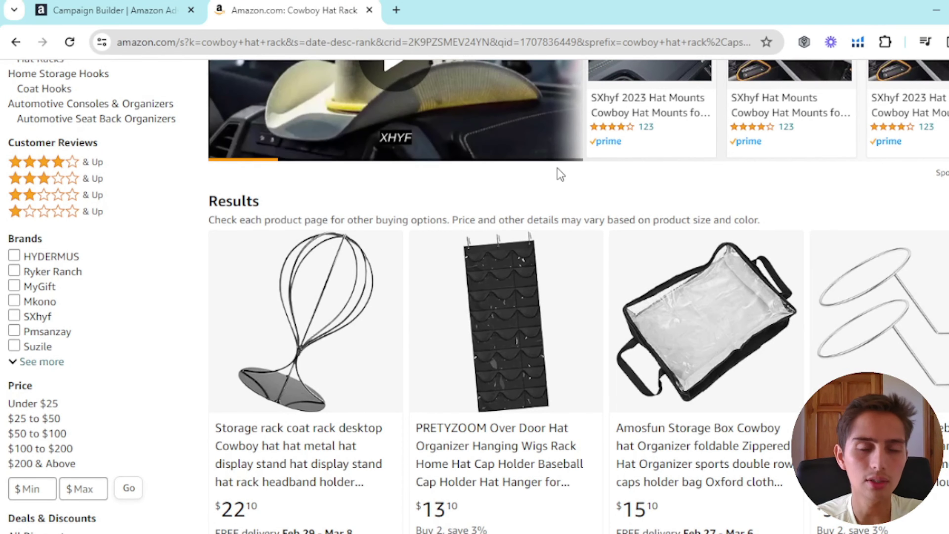
scroll(559, 174, down, 20)
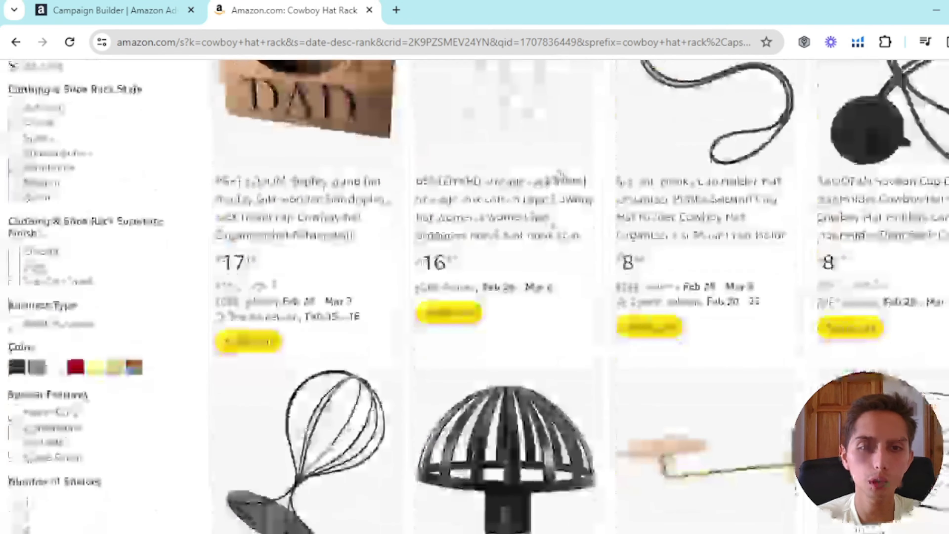
scroll(559, 174, down, 15)
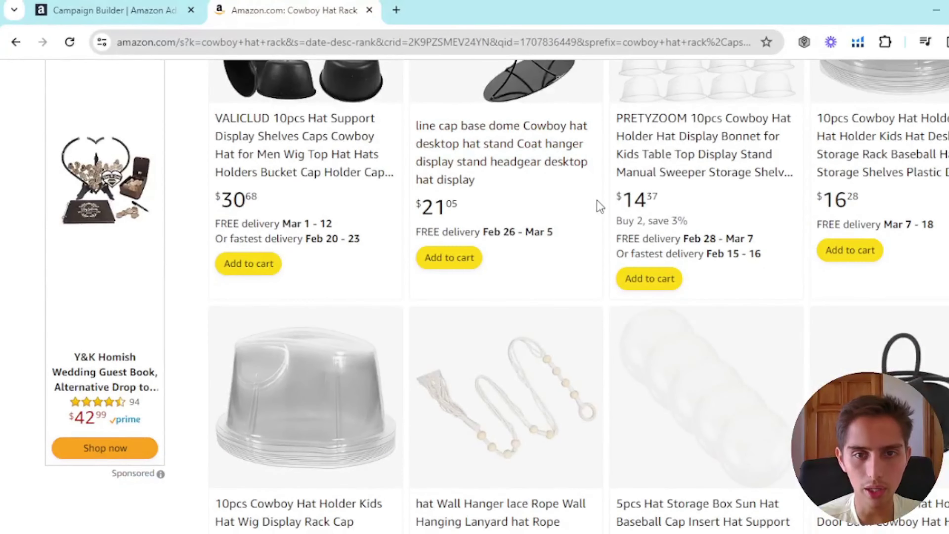
scroll(607, 243, down, 15)
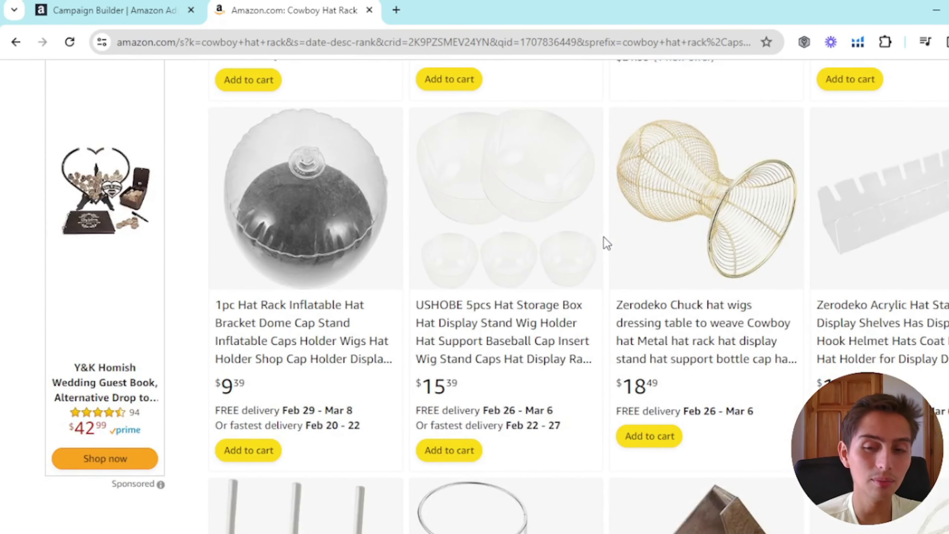
scroll(606, 243, down, 15)
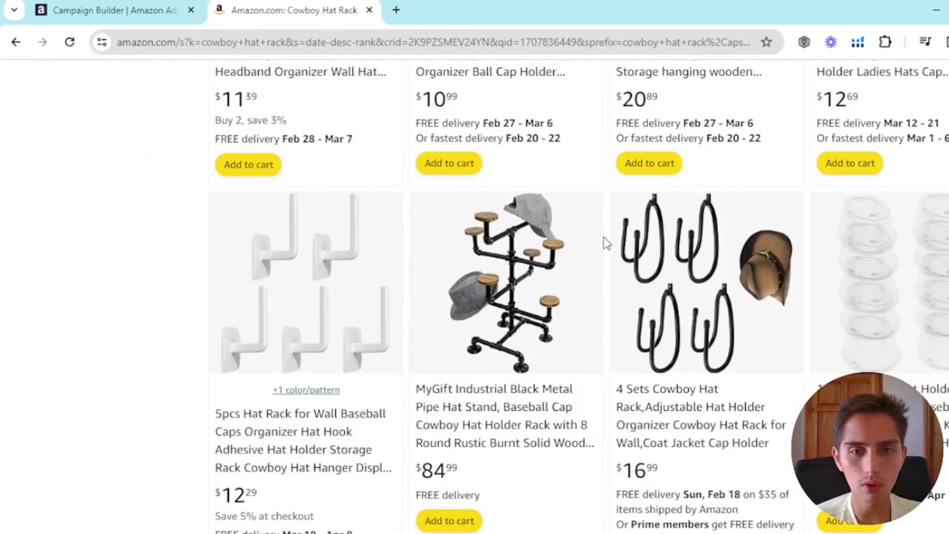
scroll(606, 244, down, 10)
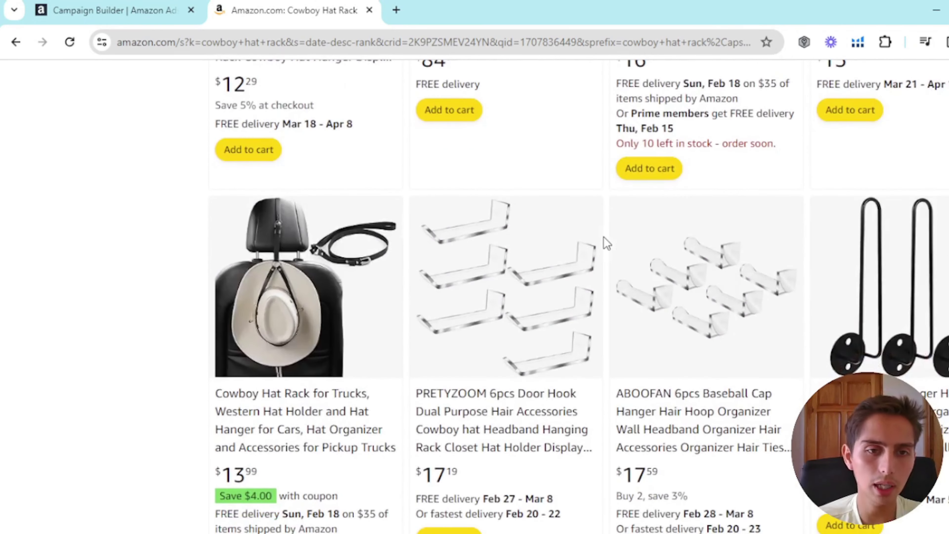
scroll(603, 237, down, 10)
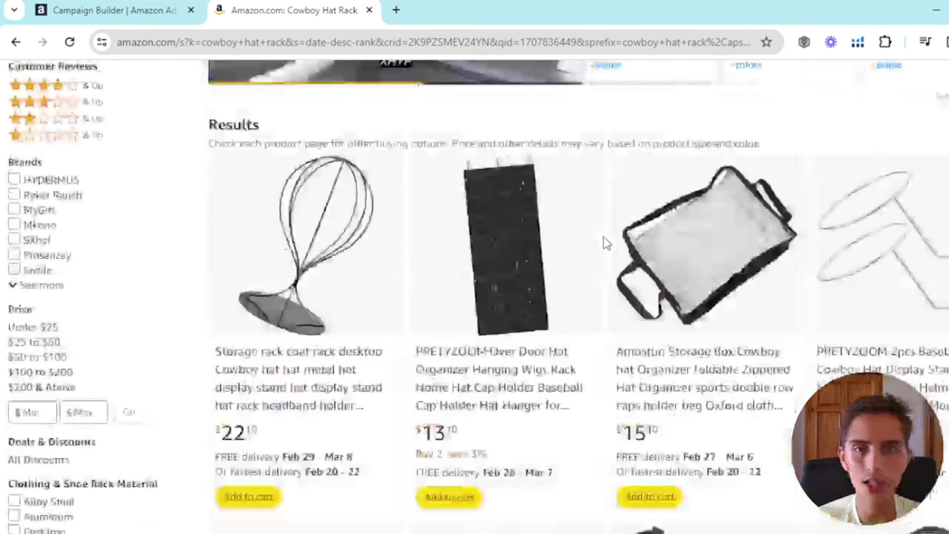
scroll(604, 237, down, 6)
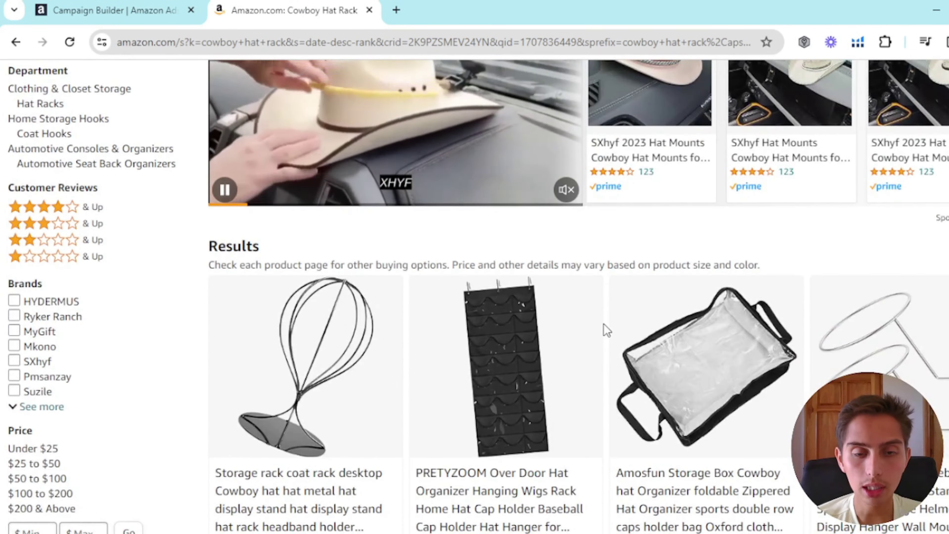
scroll(603, 323, down, 7)
scroll(606, 329, up, 4)
scroll(604, 324, down, 1)
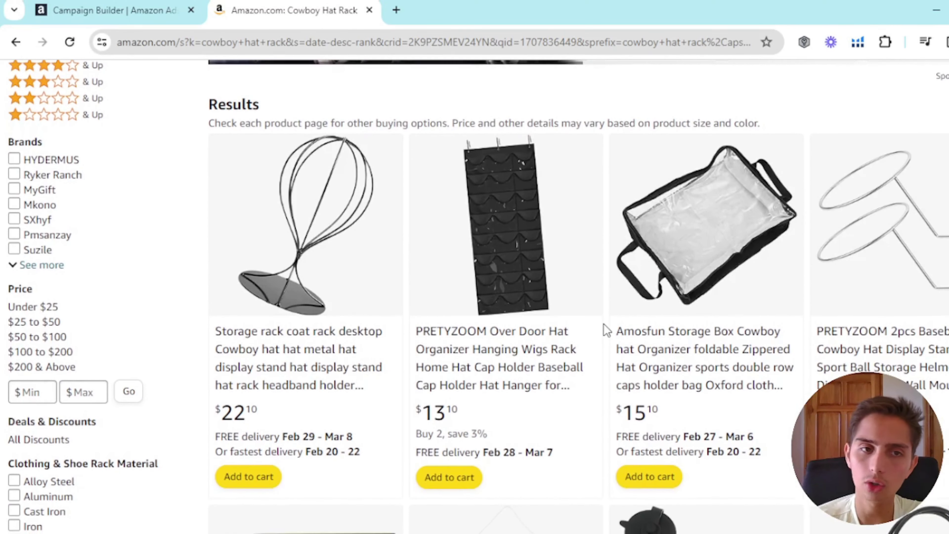
scroll(604, 325, down, 3)
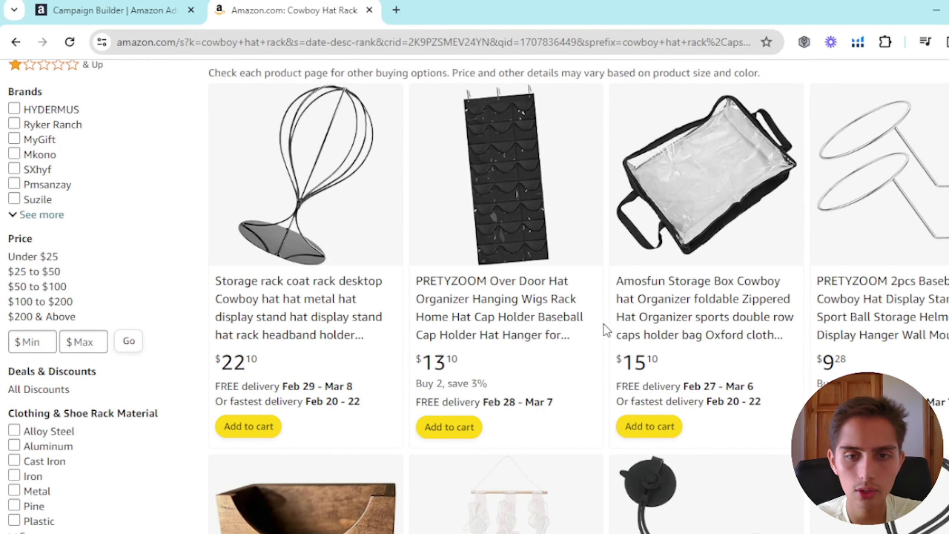
scroll(604, 324, down, 10)
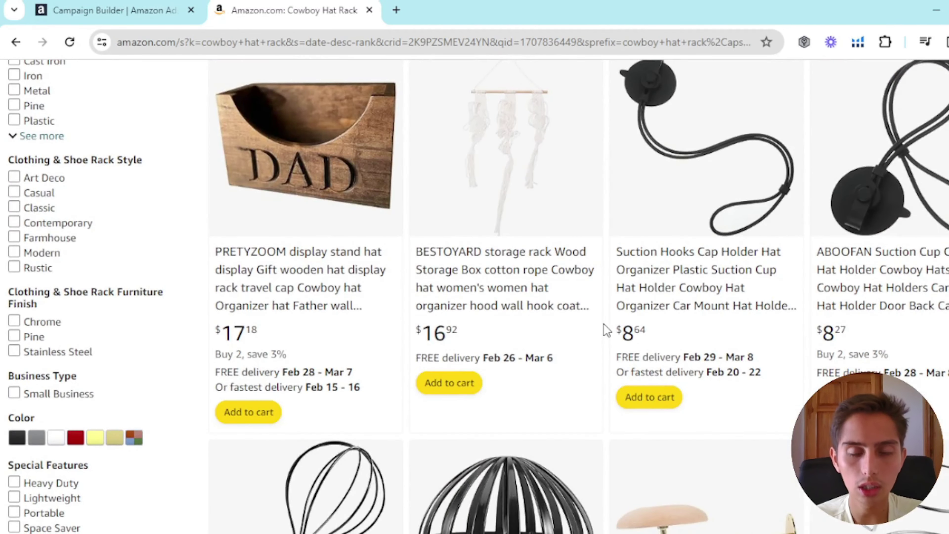
scroll(603, 324, up, 11)
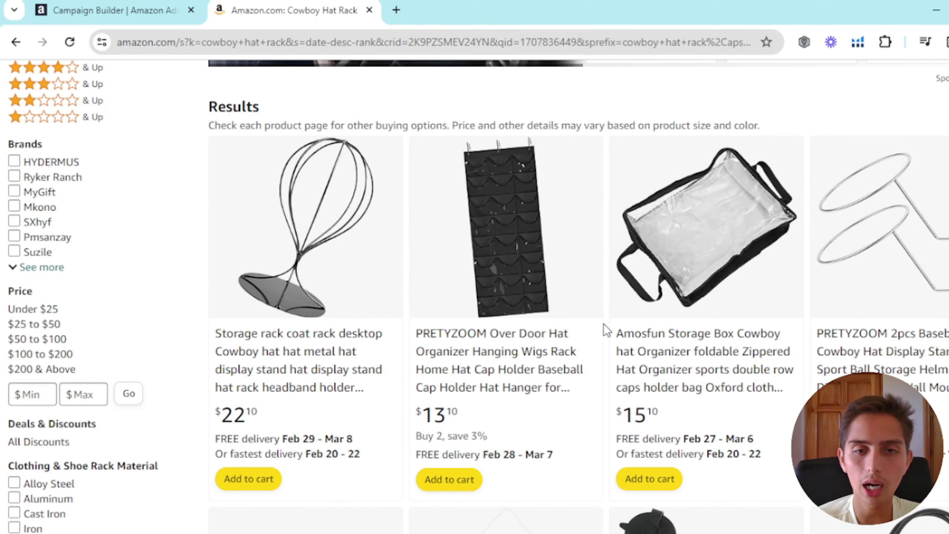
scroll(603, 323, down, 5)
scroll(604, 328, up, 7)
scroll(870, 103, down, 1)
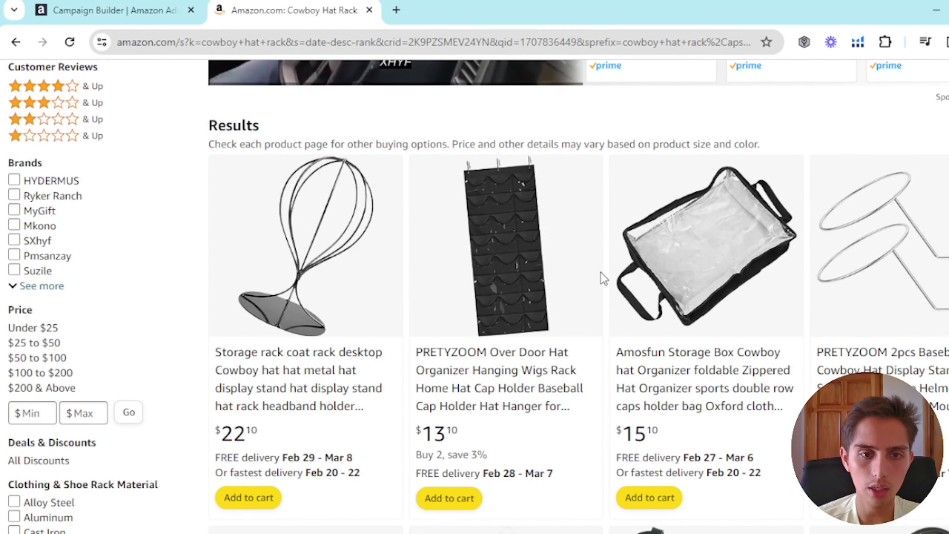
scroll(601, 277, down, 7)
scroll(603, 279, down, 11)
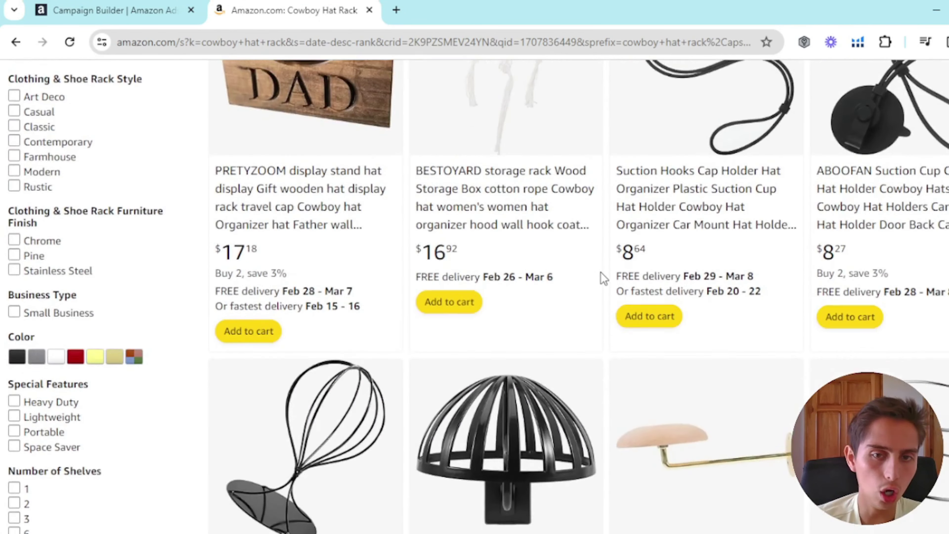
scroll(600, 272, down, 2)
scroll(600, 272, up, 4)
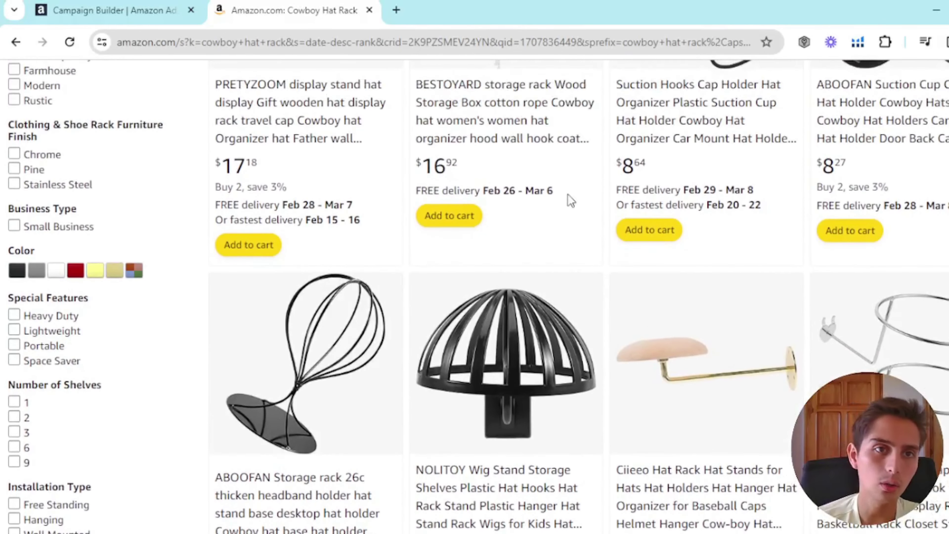
scroll(594, 264, up, 9)
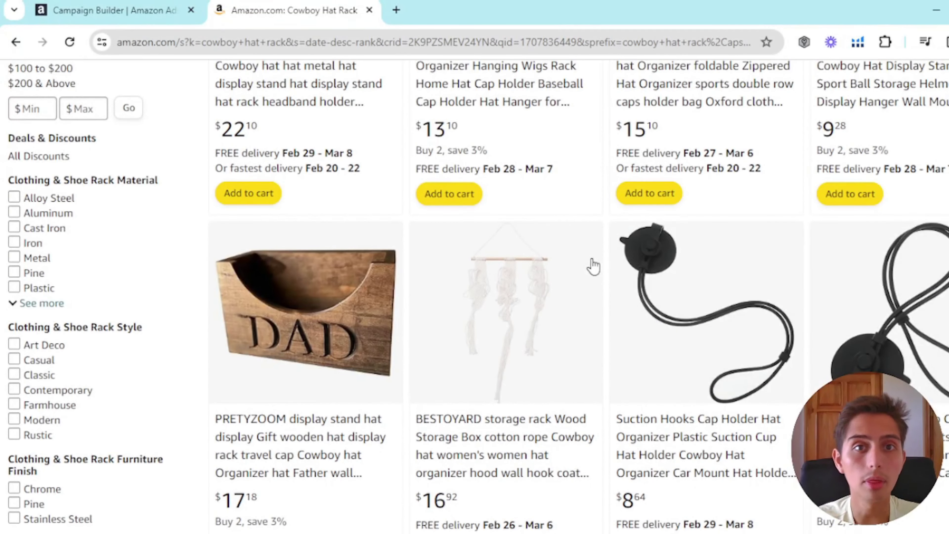
Step: Switch back to the Amazon Ads campaign builder and set product targeting to individual products entered as an ASIN list
key(ctrl+shift+Tab)
scroll(188, 282, up, 4)
scroll(188, 282, down, 2)
scroll(44, 434, up, 5)
scroll(43, 434, down, 2)
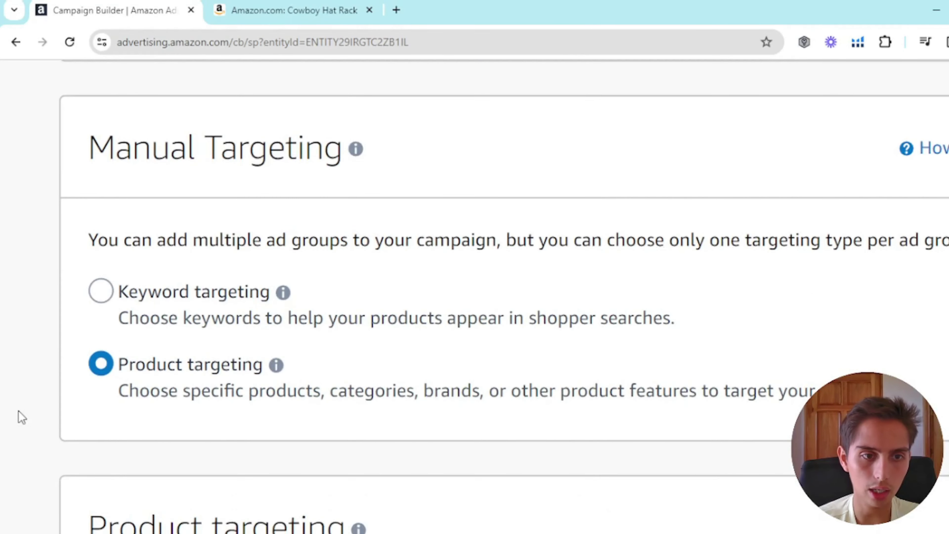
key(ctrl+minus)
key(ctrl+minus)
key(ctrl+minus)
key(ctrl+minus)
scroll(18, 411, down, 2)
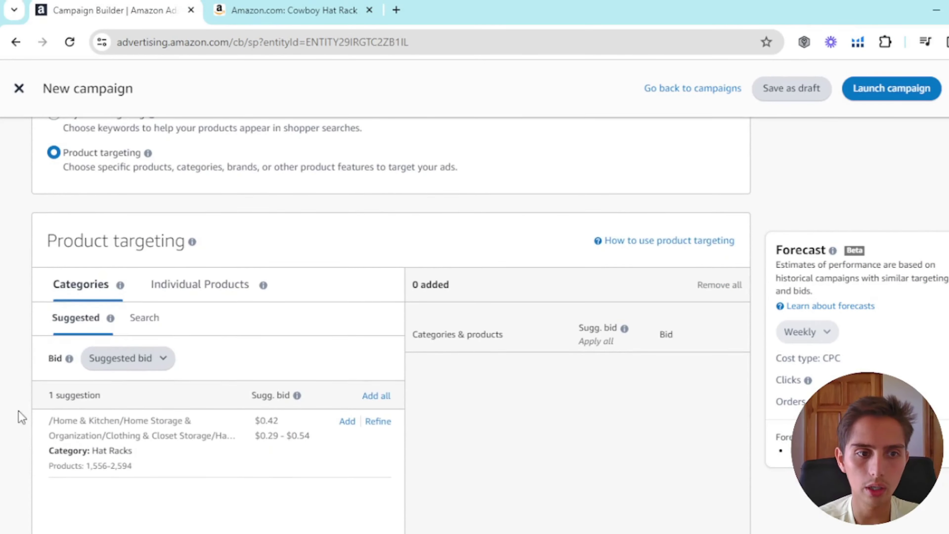
scroll(19, 411, up, 1)
click(239, 336)
scroll(210, 279, down, 2)
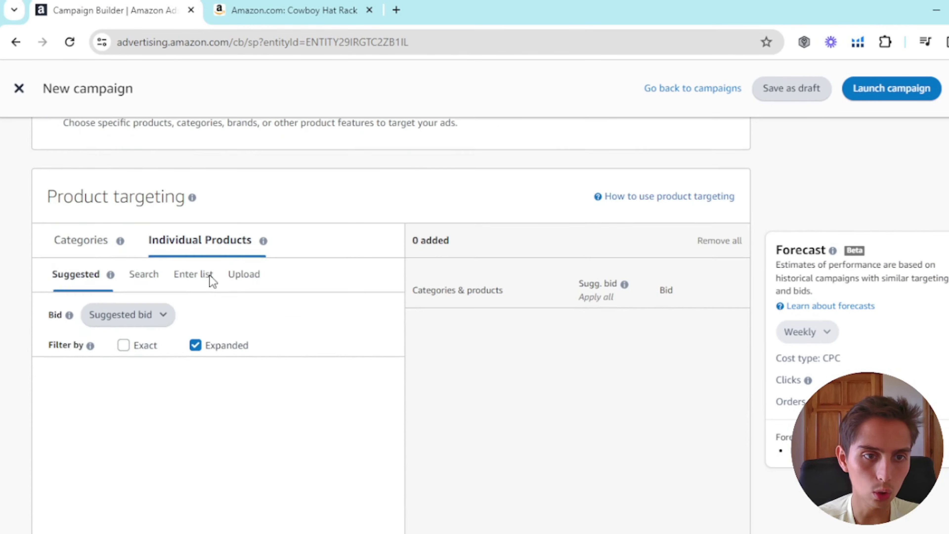
scroll(166, 273, down, 1)
click(200, 249)
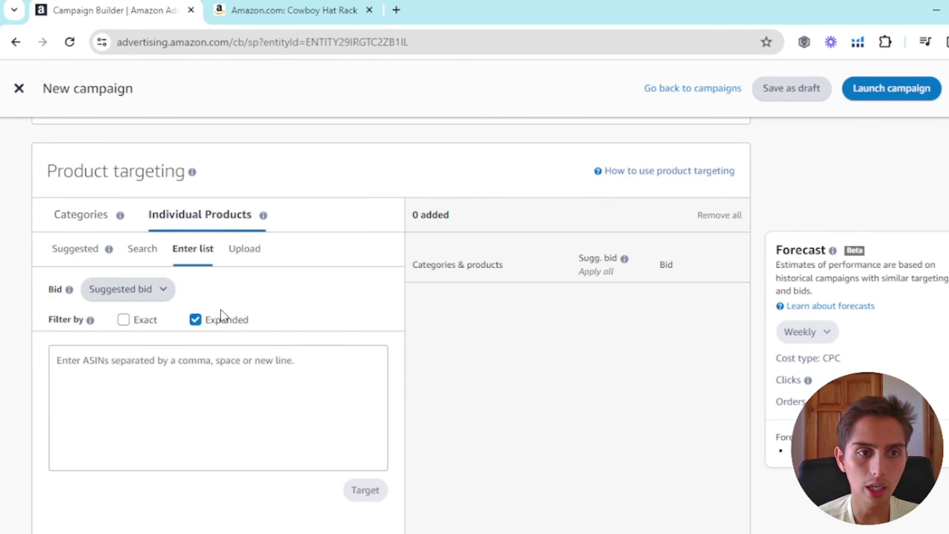
click(183, 363)
Step: Enable Exact matching alongside Expanded for the individual product targets
key(ctrl+plus)
key(ctrl+plus)
key(ctrl+plus)
key(ctrl+plus)
key(ctrl+plus)
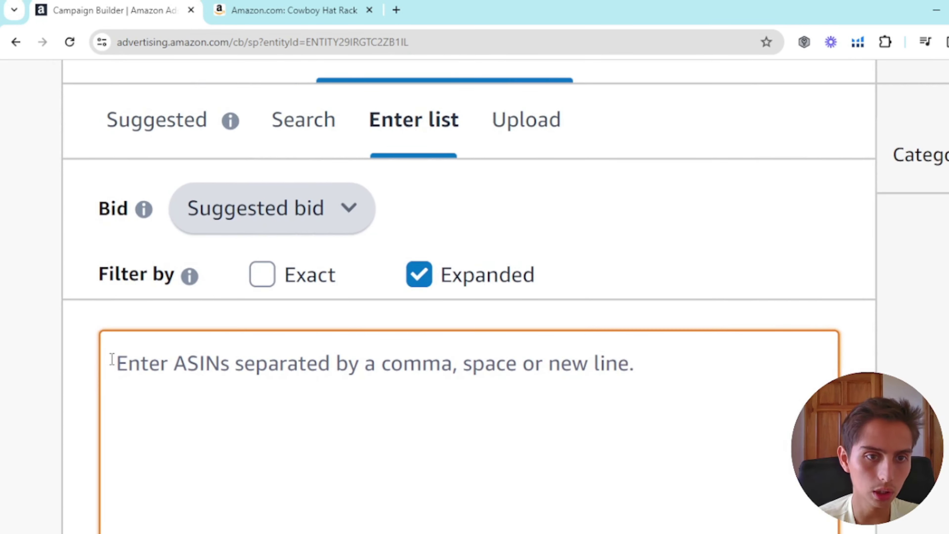
key(ctrl+plus)
key(ctrl+minus)
key(ctrl+minus)
click(243, 283)
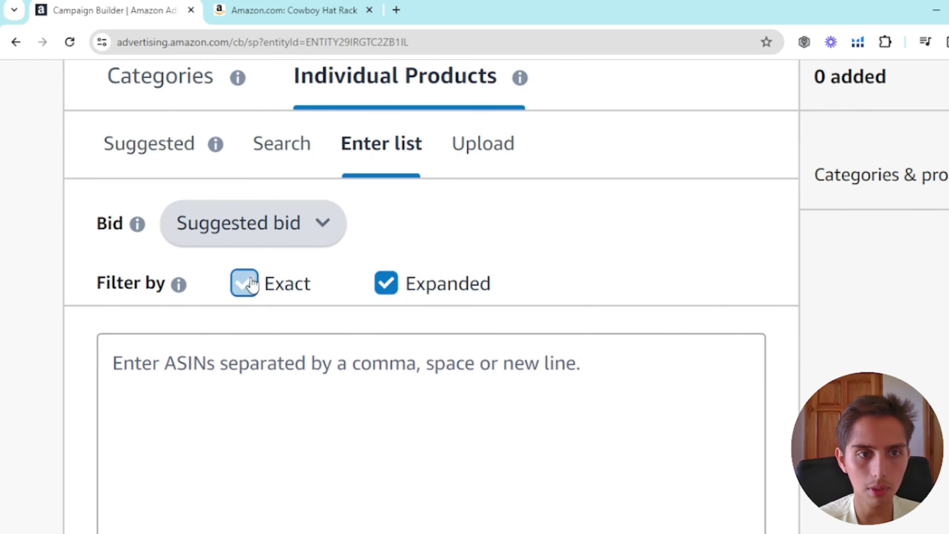
Step: Change the product targets' bid type to Custom bid and set the amount to $0.60
click(299, 225)
key(ctrl+minus)
key(ctrl+minus)
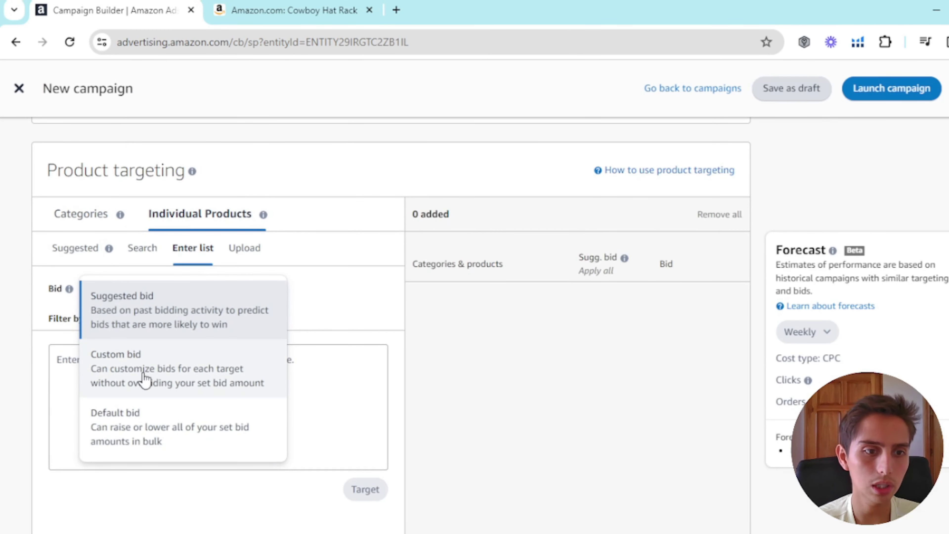
click(144, 388)
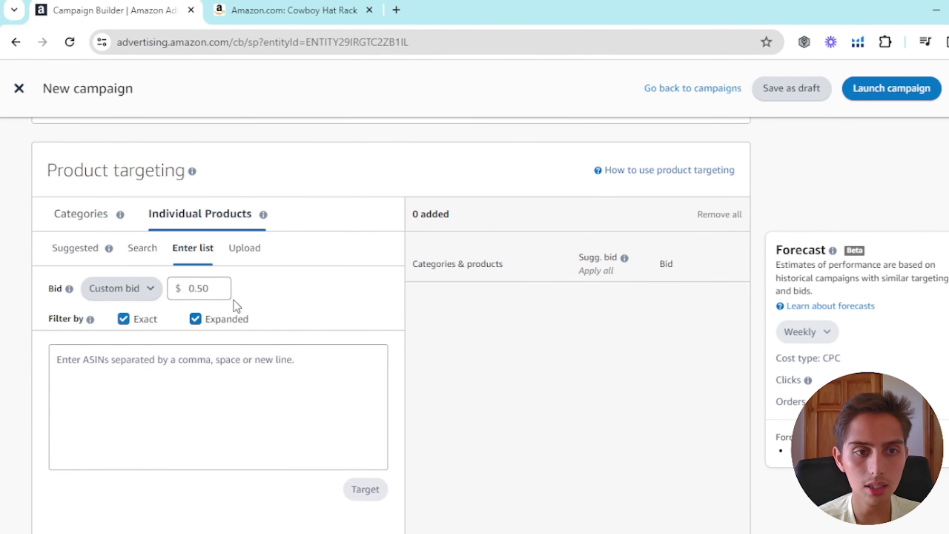
click(224, 289)
key(BackSpace)
key(BackSpace)
text(50)
key(BackSpace)
text(60)
click(250, 296)
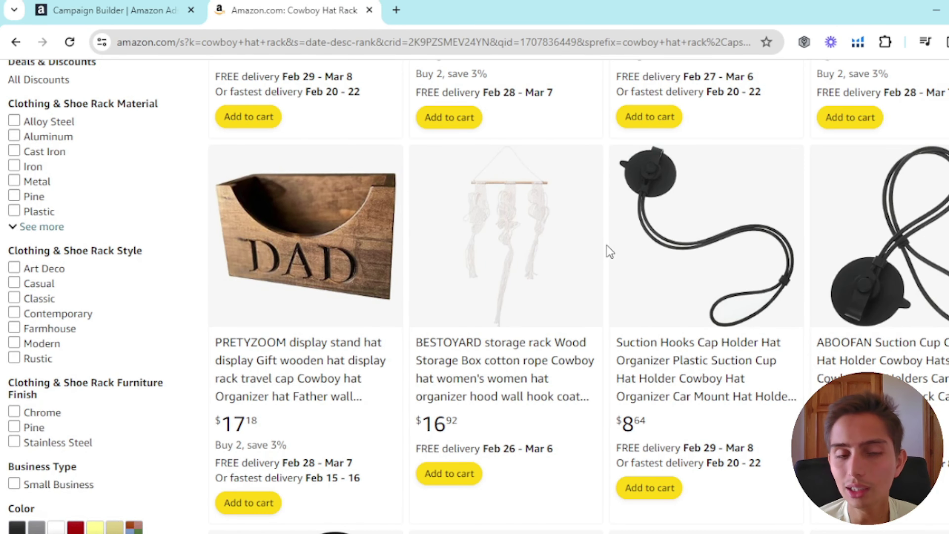
Step: Return to the Amazon search results and open the Amosfun Storage Box Cowboy hat Organizer listing from the newest arrivals
scroll(610, 252, up, 10)
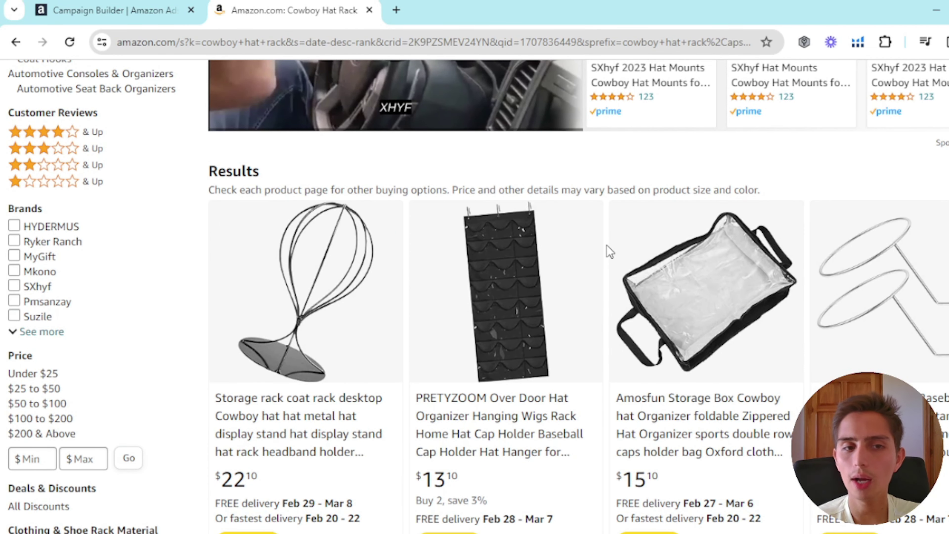
scroll(610, 251, down, 6)
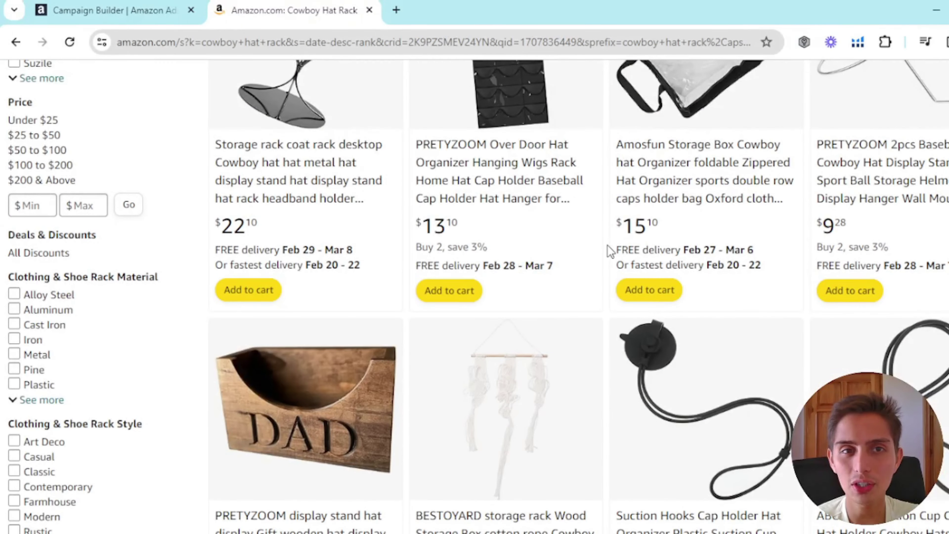
scroll(614, 240, up, 2)
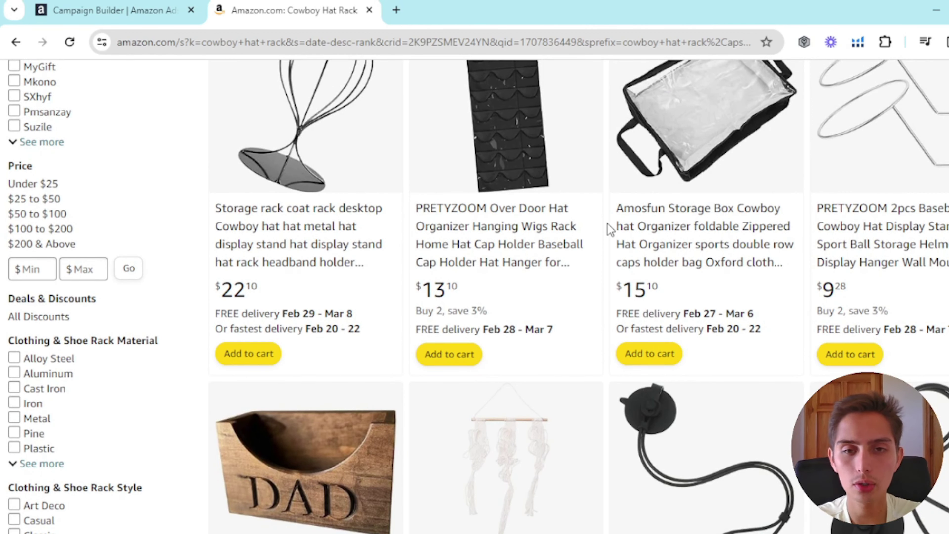
scroll(598, 209, up, 1)
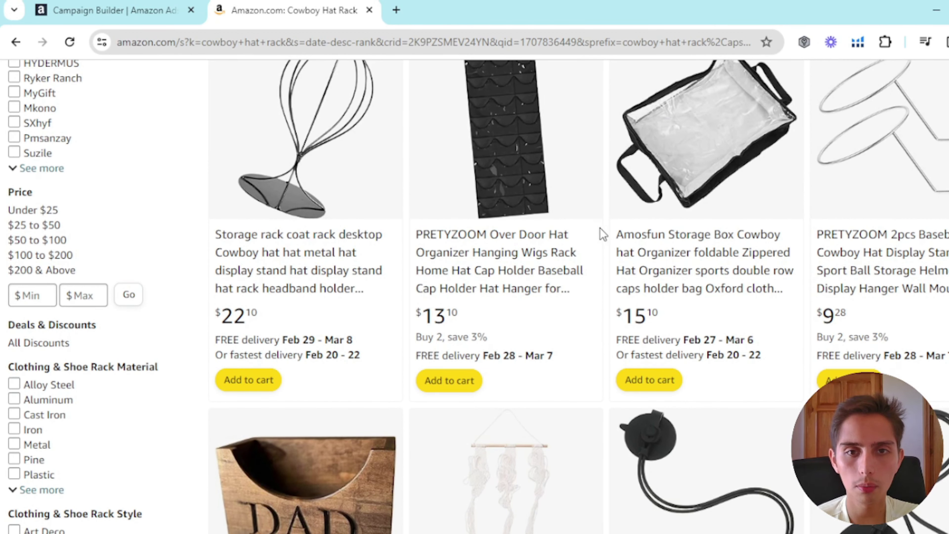
scroll(601, 234, up, 3)
scroll(599, 228, down, 1)
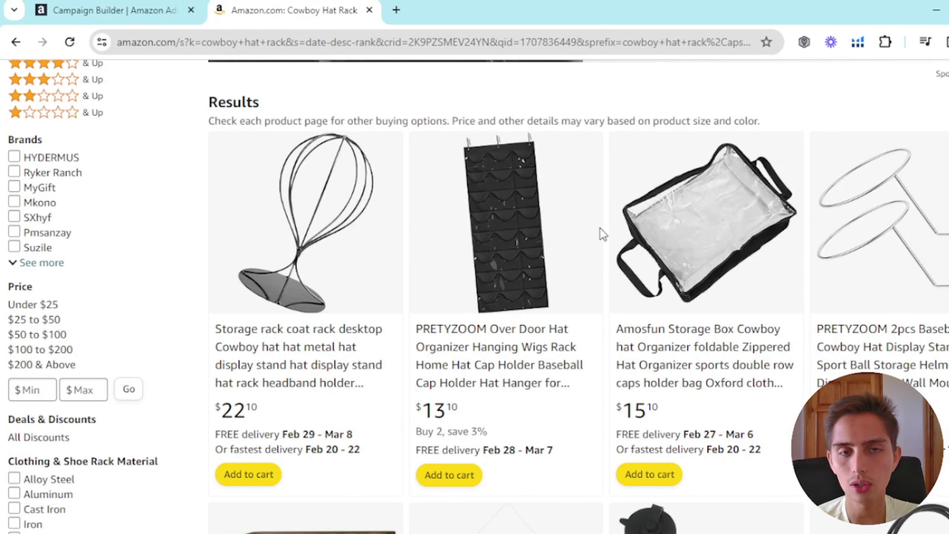
scroll(600, 228, down, 1)
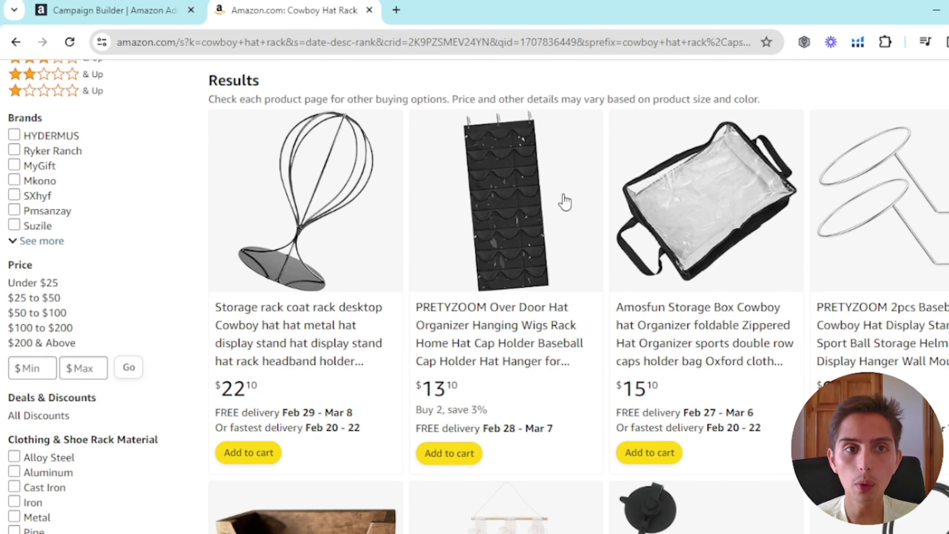
click(690, 214)
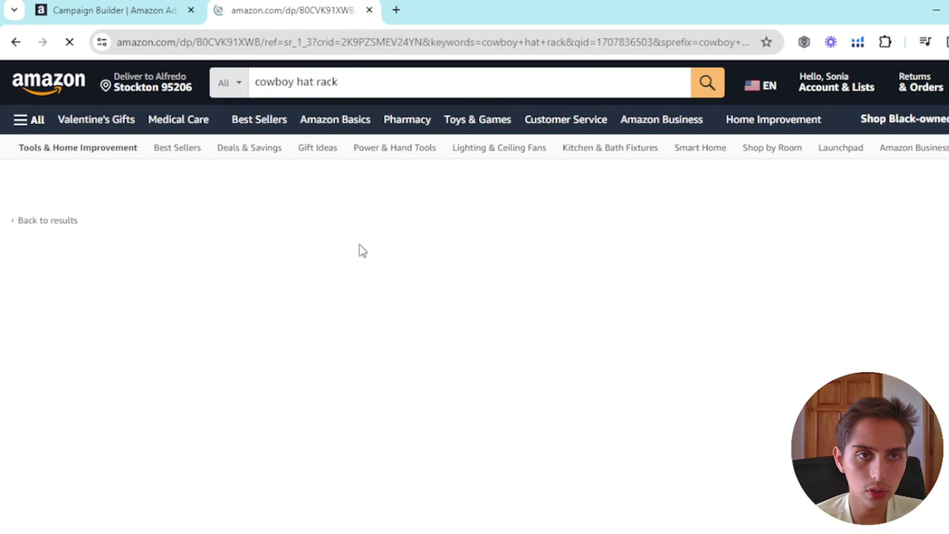
Step: Examine the Amosfun listing's product details and the sponsored ad placements beside and below its bullet points
scroll(425, 305, down, 2)
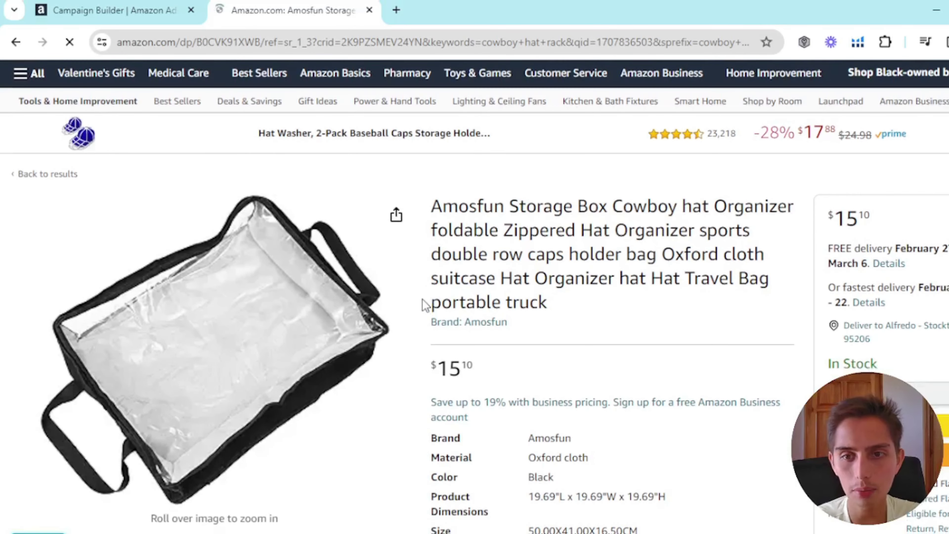
scroll(425, 305, down, 9)
scroll(425, 305, down, 10)
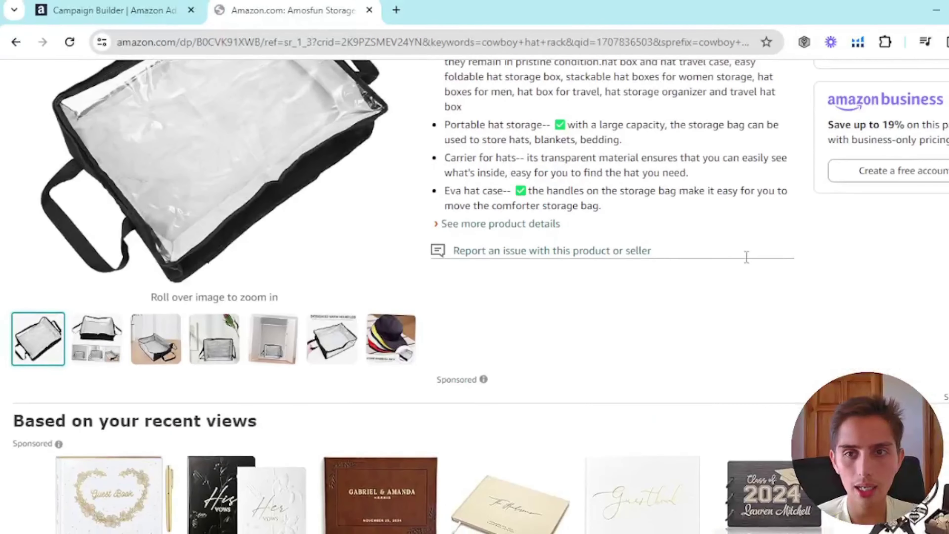
scroll(945, 309, up, 5)
scroll(818, 311, down, 5)
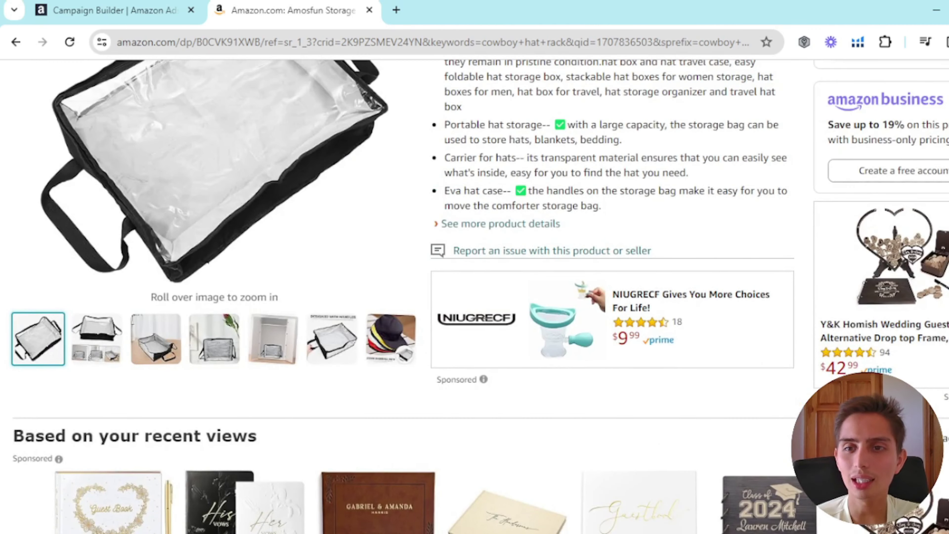
scroll(945, 289, up, 7)
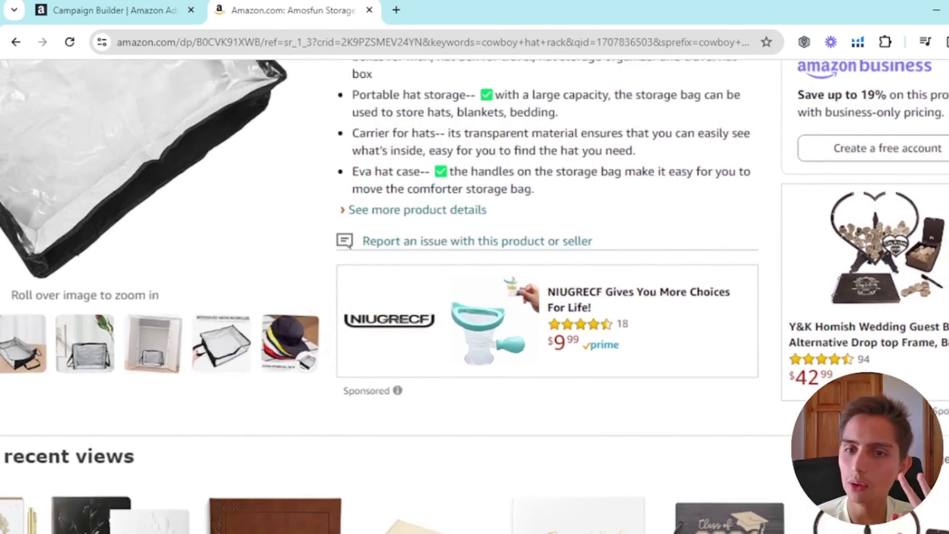
scroll(475, 295, down, 2)
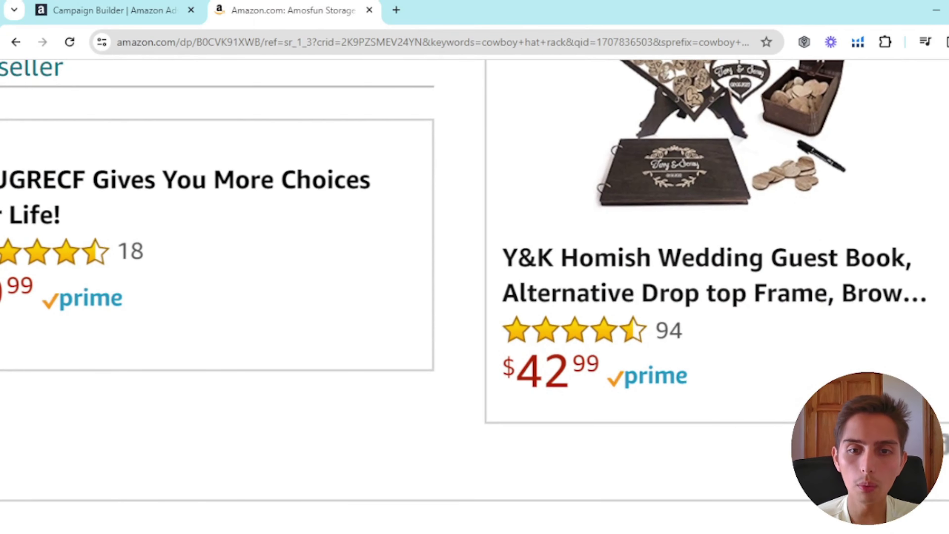
scroll(859, 299, down, 5)
scroll(852, 307, up, 1)
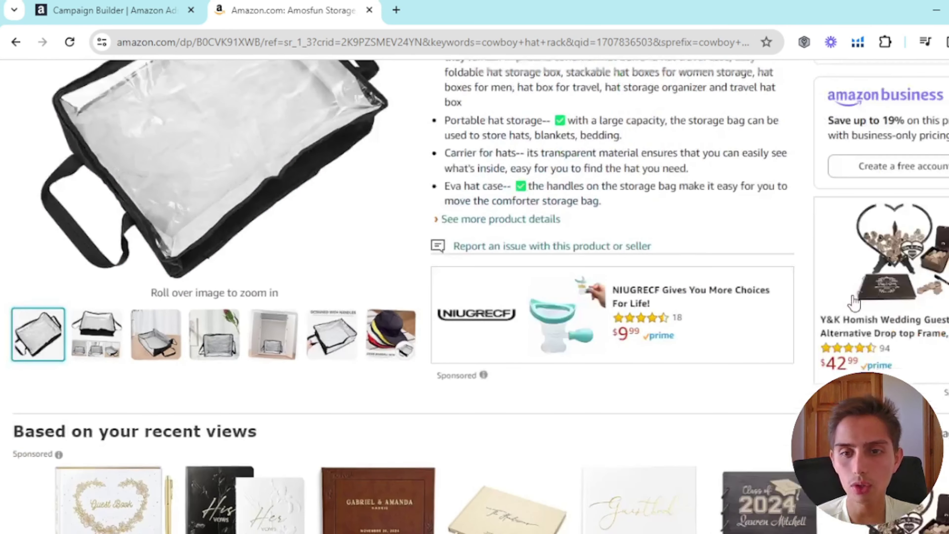
scroll(875, 296, up, 6)
scroll(875, 295, up, 8)
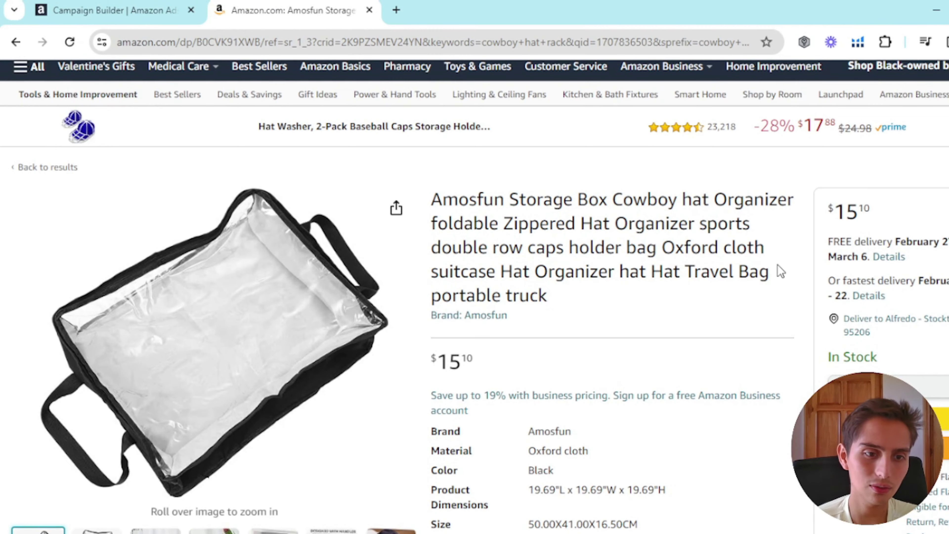
scroll(779, 269, down, 6)
scroll(781, 271, down, 6)
scroll(784, 262, up, 5)
scroll(787, 254, down, 7)
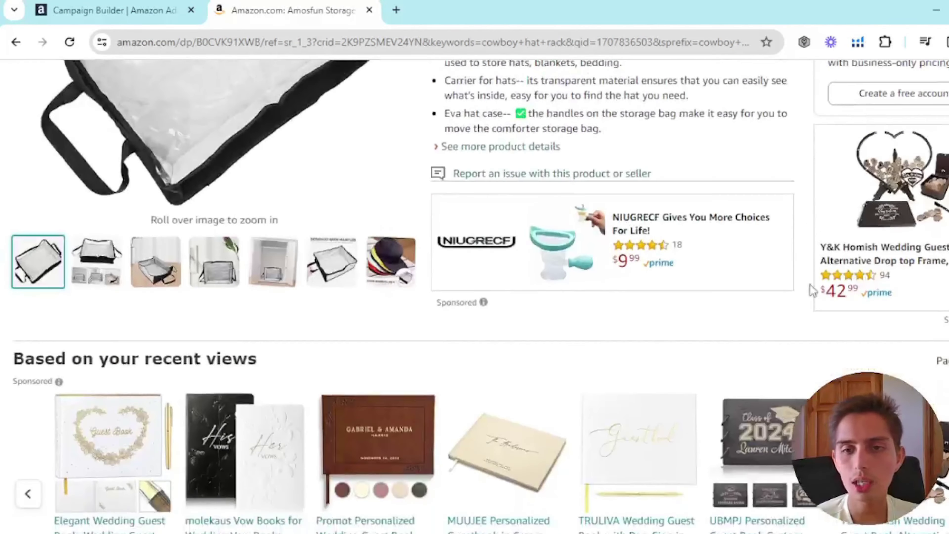
scroll(931, 288, up, 3)
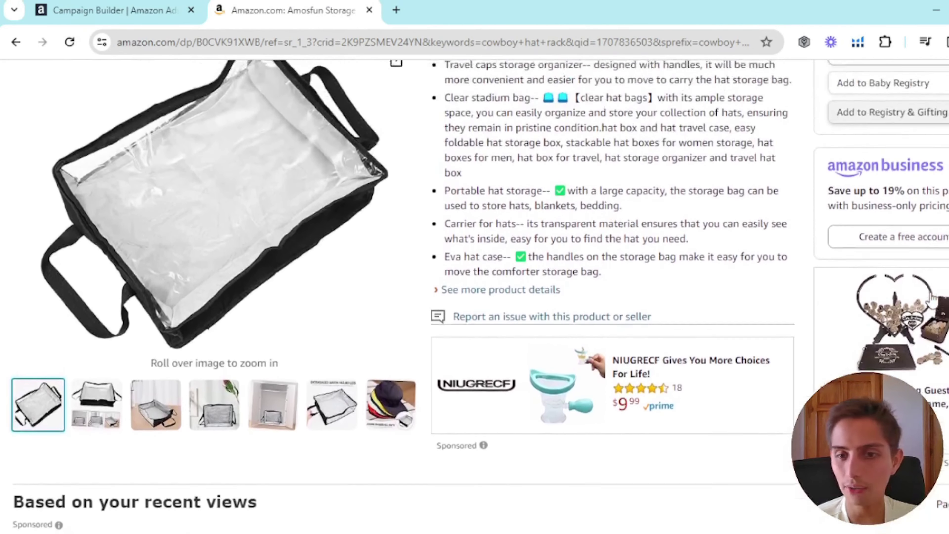
scroll(931, 299, down, 1)
Step: Check the targeting settings in the Amazon Ads campaign builder, then inspect the NIUGRECF and Y&K Homish sponsored ads on the Amosfun listing up close
click(115, 10)
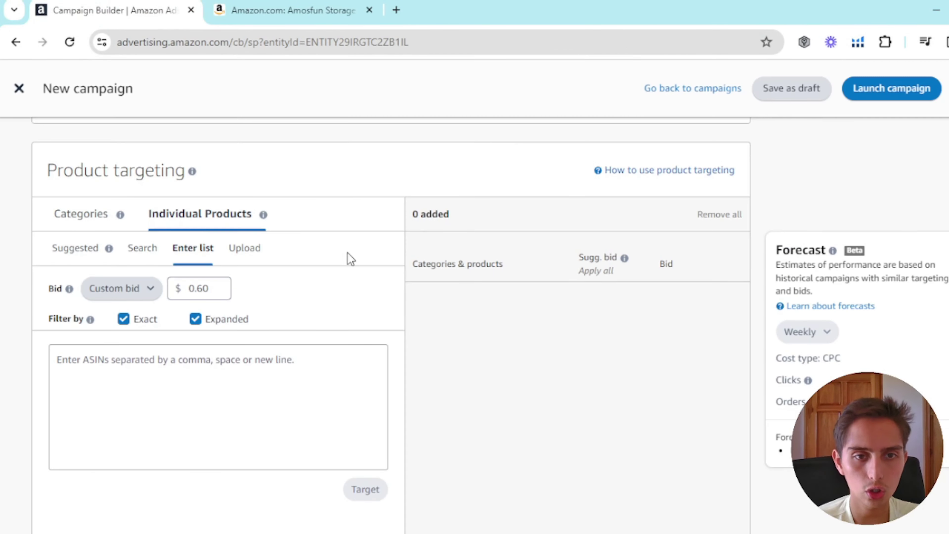
key(ctrl+Page_Down)
scroll(478, 296, down, 3)
scroll(934, 321, up, 5)
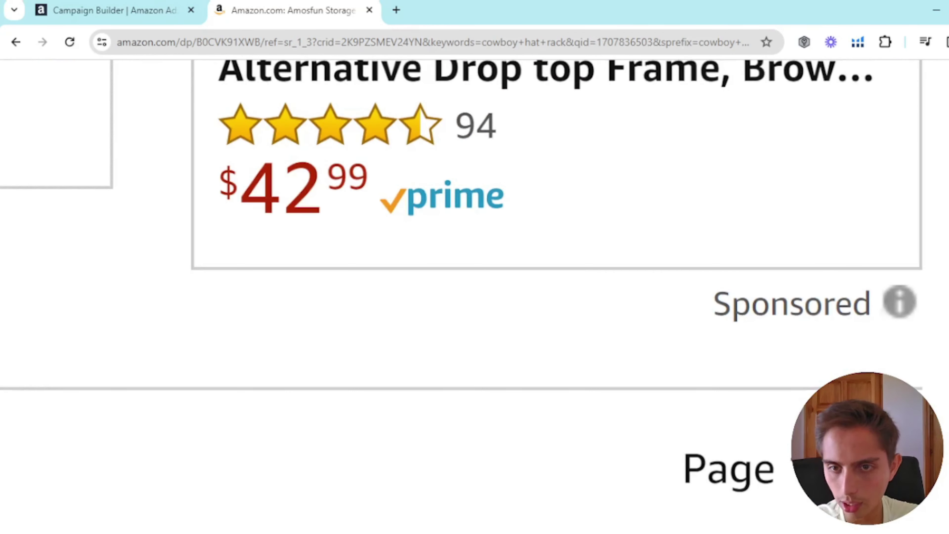
scroll(934, 322, down, 5)
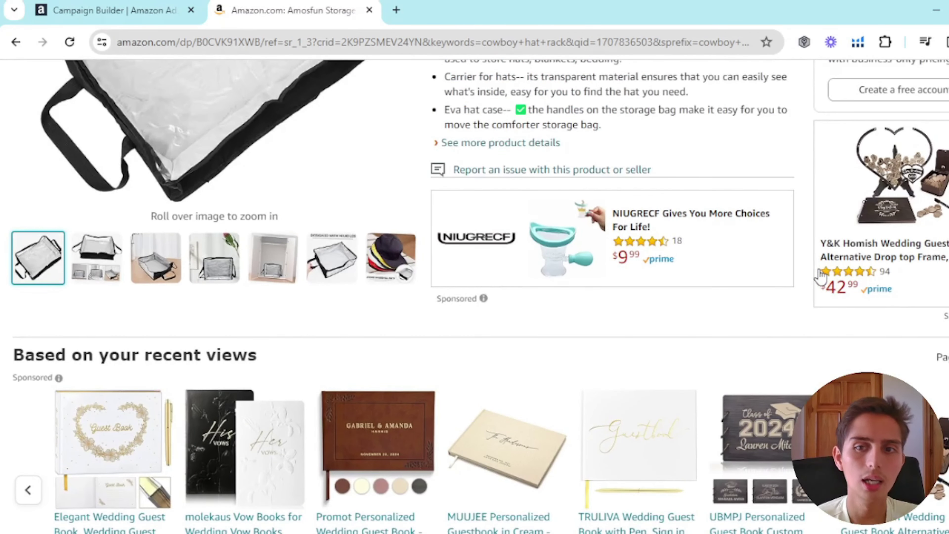
scroll(812, 269, up, 1)
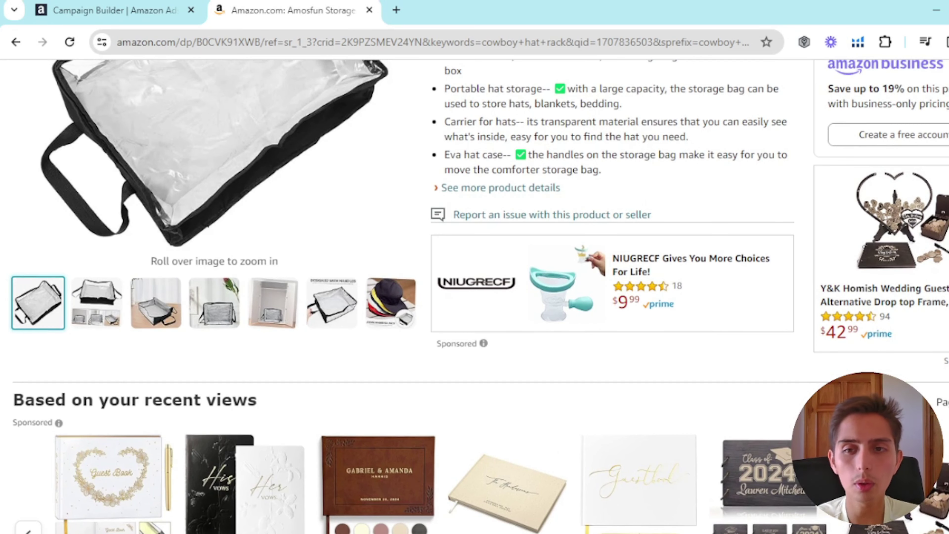
scroll(934, 368, up, 5)
scroll(934, 368, down, 5)
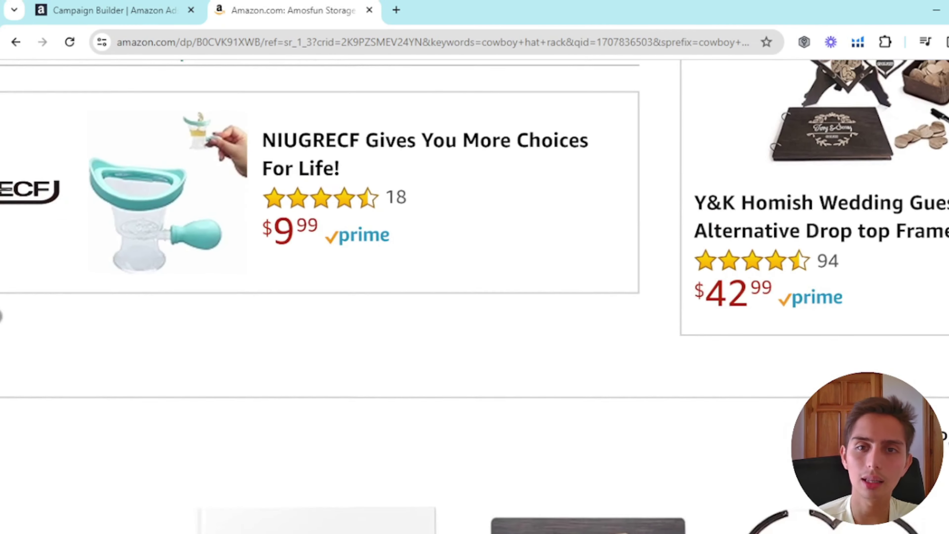
scroll(942, 285, up, 5)
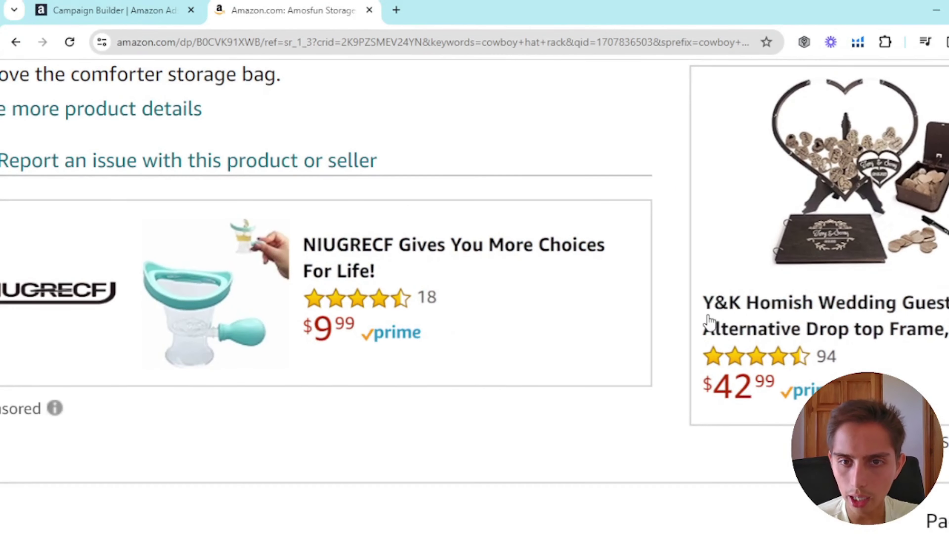
ctrl+scroll(830, 314, down, 3)
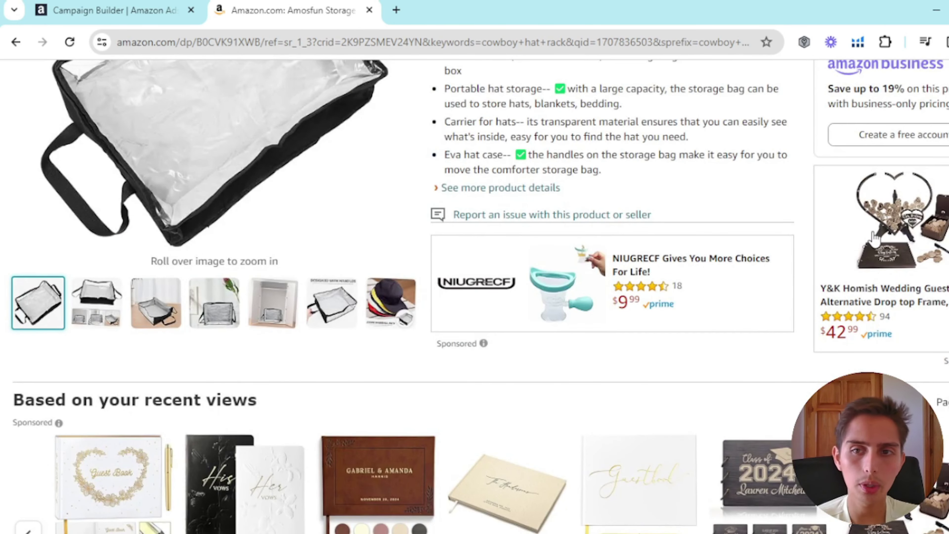
scroll(753, 232, up, 3)
Step: Return to the Amazon Ads campaign builder and turn off Expanded matching, leaving only Exact for the individual product targets
key(ctrl+Tab)
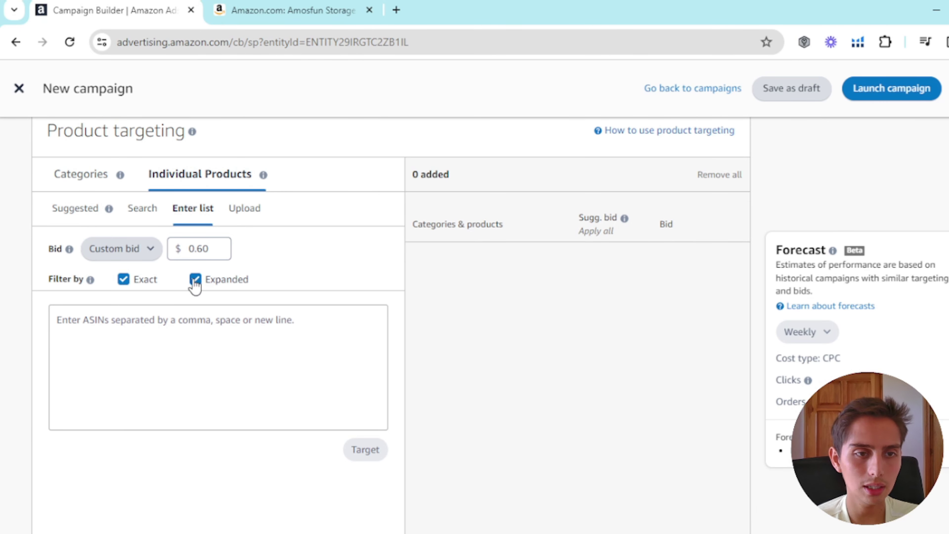
click(197, 281)
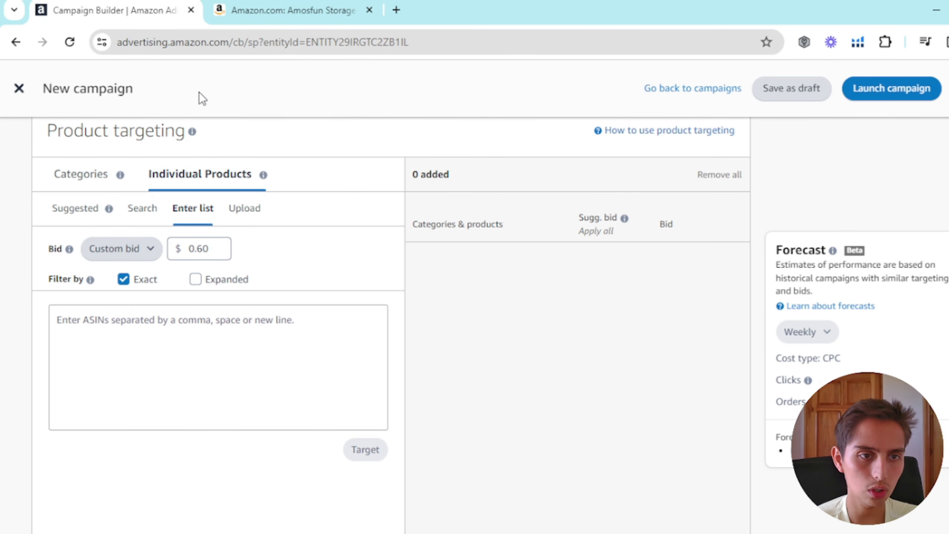
Step: Go back from the Amosfun listing to the Amazon search results and look through the newest cowboy hat rack listings
click(315, 6)
click(15, 42)
scroll(612, 271, down, 3)
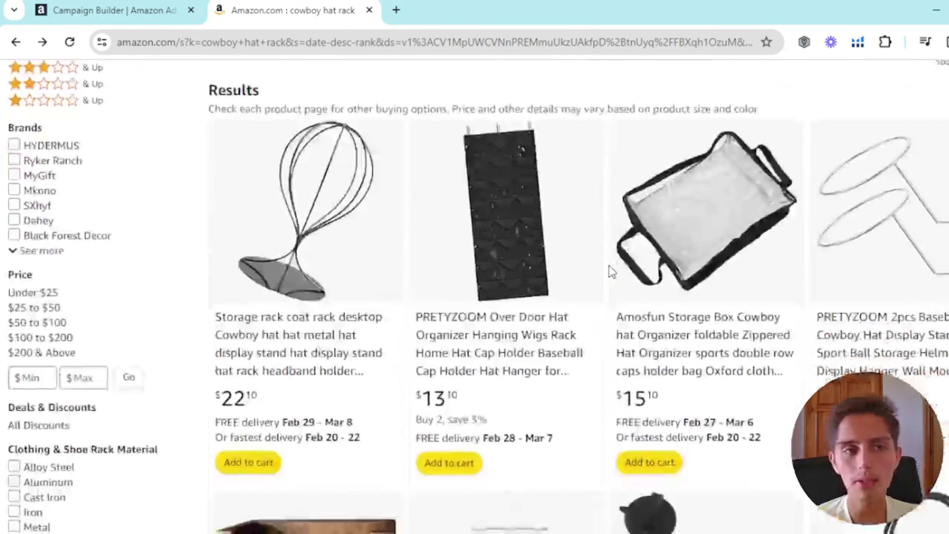
scroll(611, 271, up, 4)
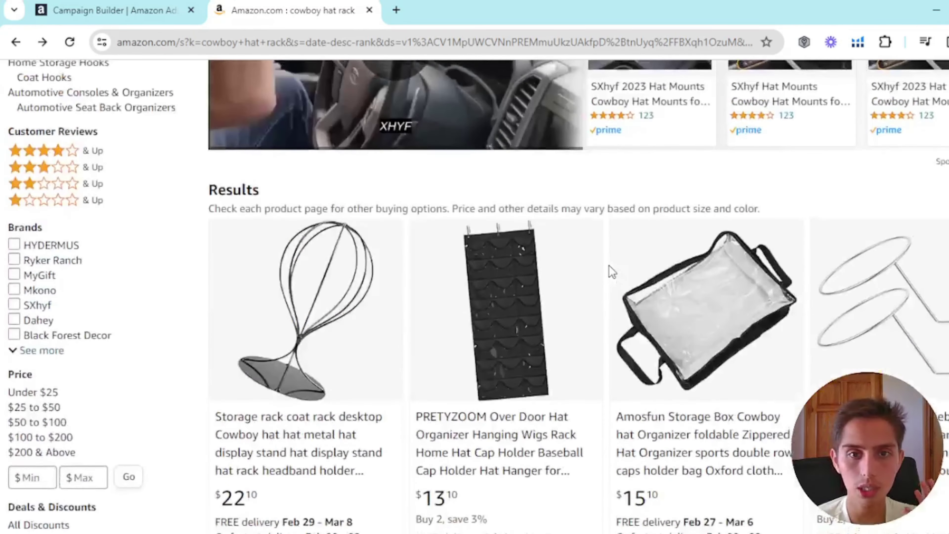
scroll(612, 271, down, 10)
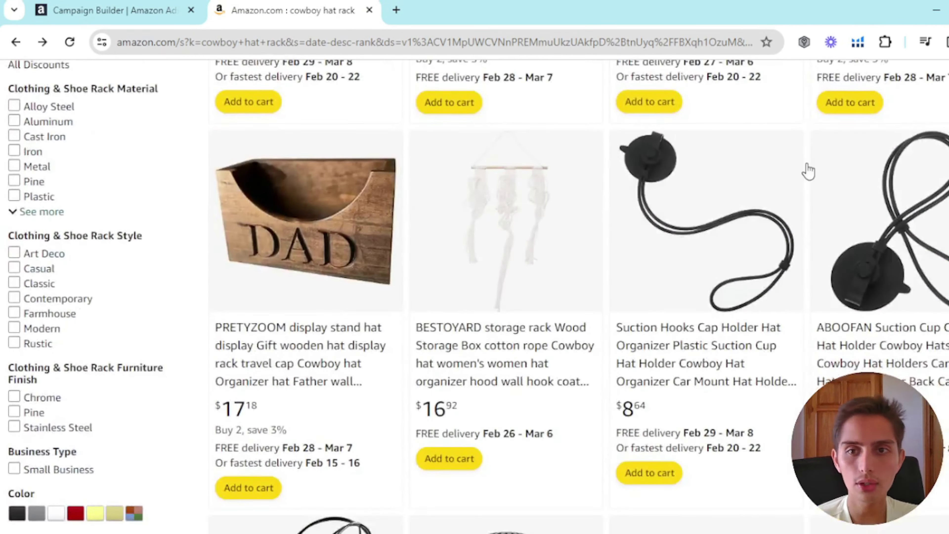
scroll(583, 239, down, 9)
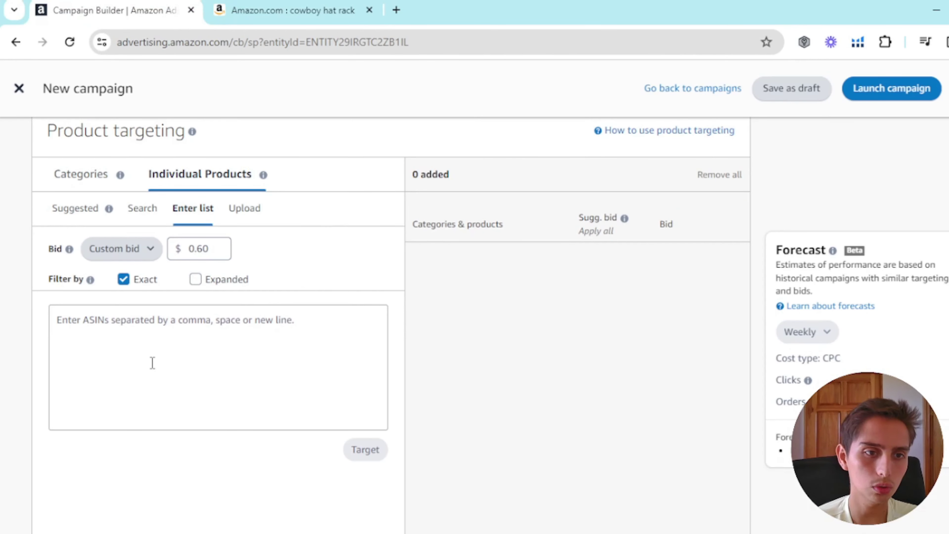
Step: Enter the placeholder text "10 ASINs" in the individual products' ASIN list in the Amazon Ads campaign builder
click(152, 363)
text(10)
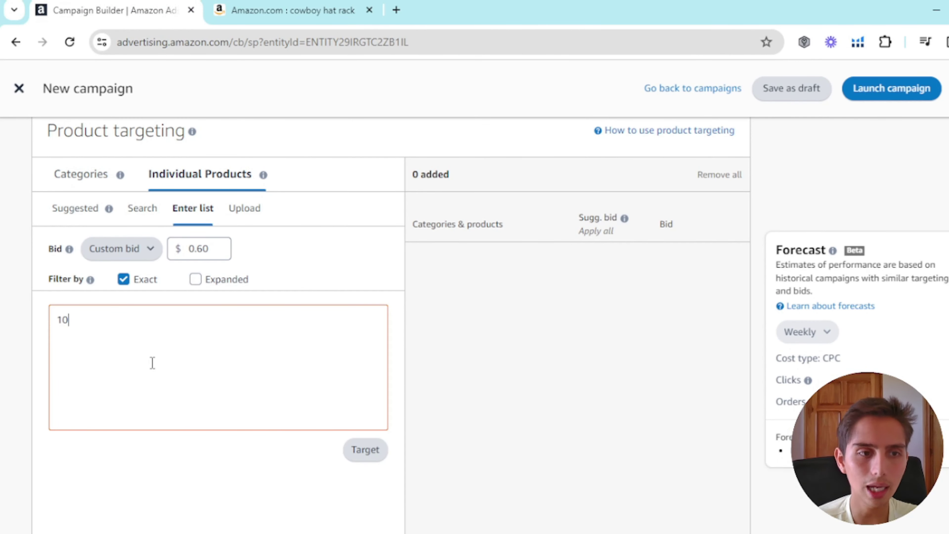
text( ASUN)
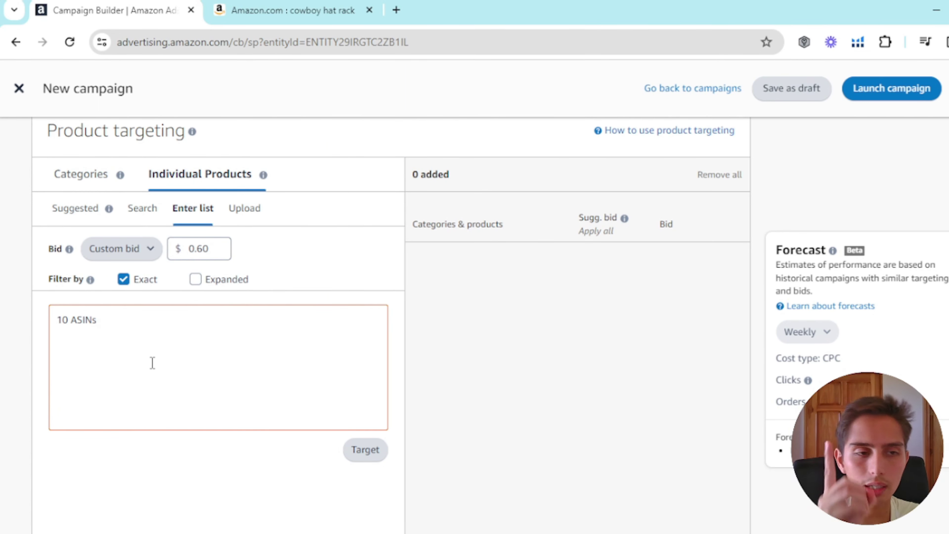
click(324, 252)
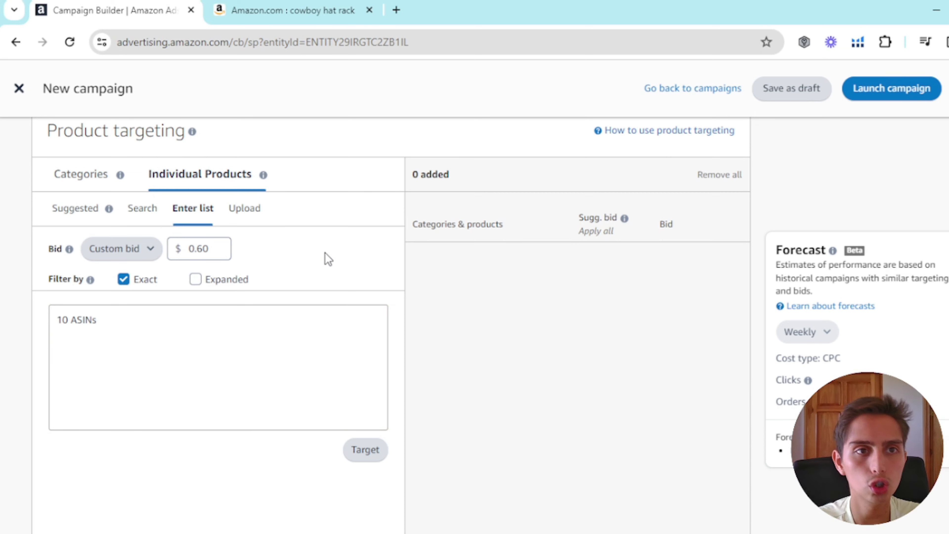
Step: Compare the campaign's product targeting setup with the newly listed hat racks in the Amazon search results
scroll(328, 258, up, 1)
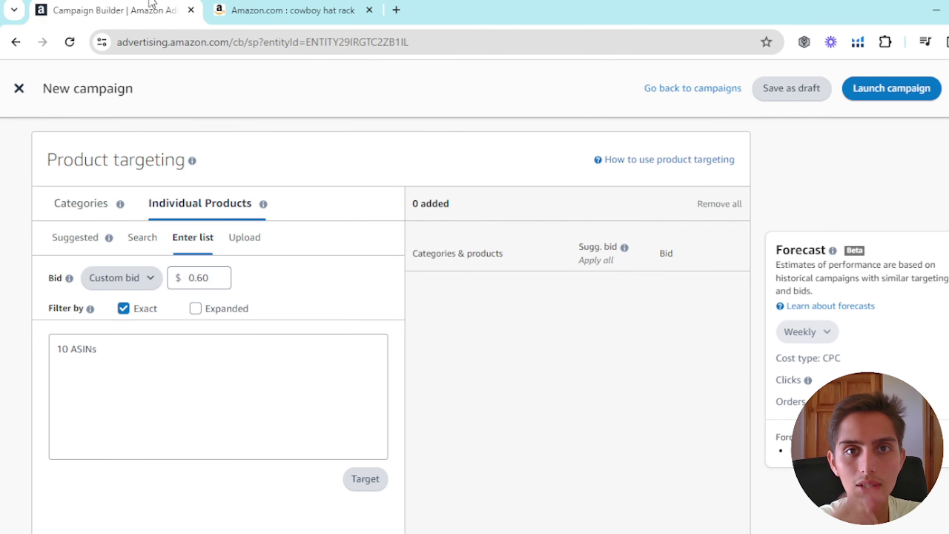
key(ctrl+Tab)
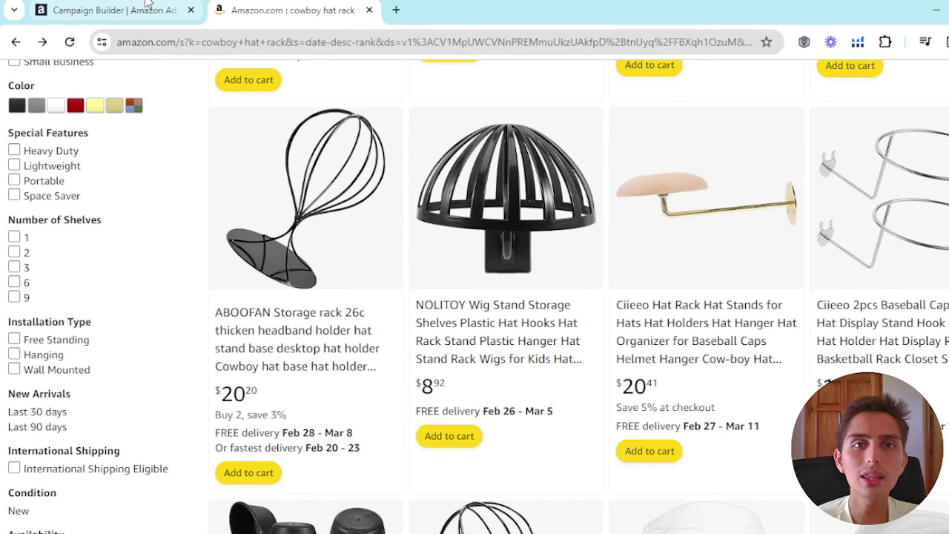
click(148, 3)
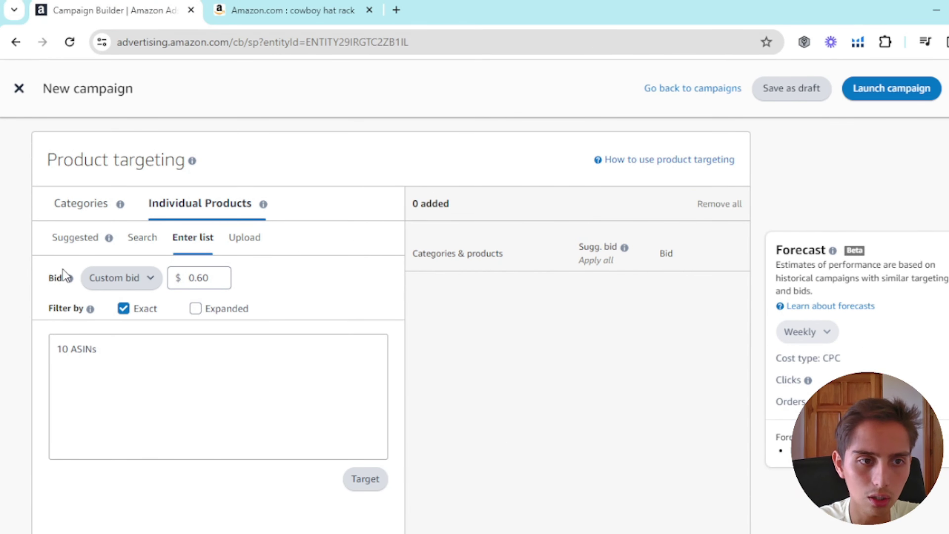
key(ctrl+Tab)
click(132, 3)
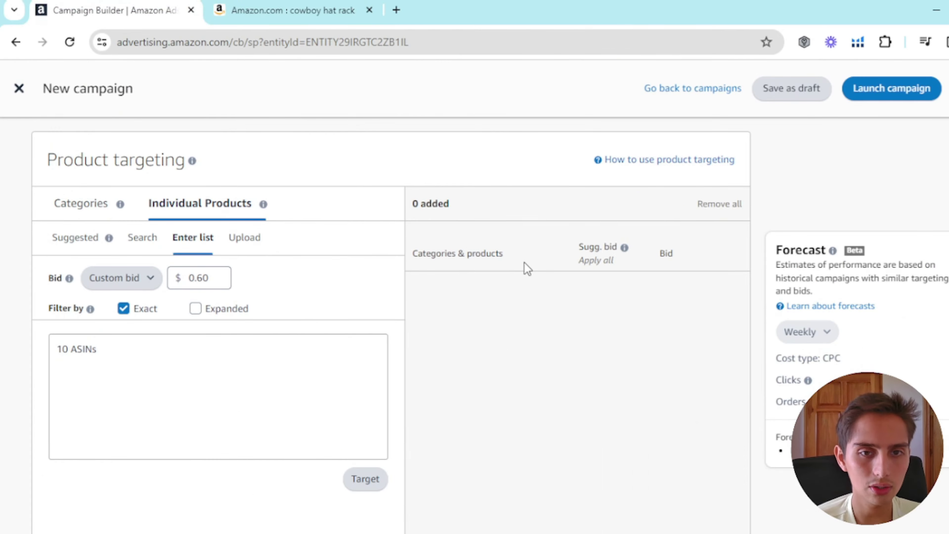
key(ctrl+Tab)
scroll(608, 227, down, 2)
scroll(608, 227, up, 1)
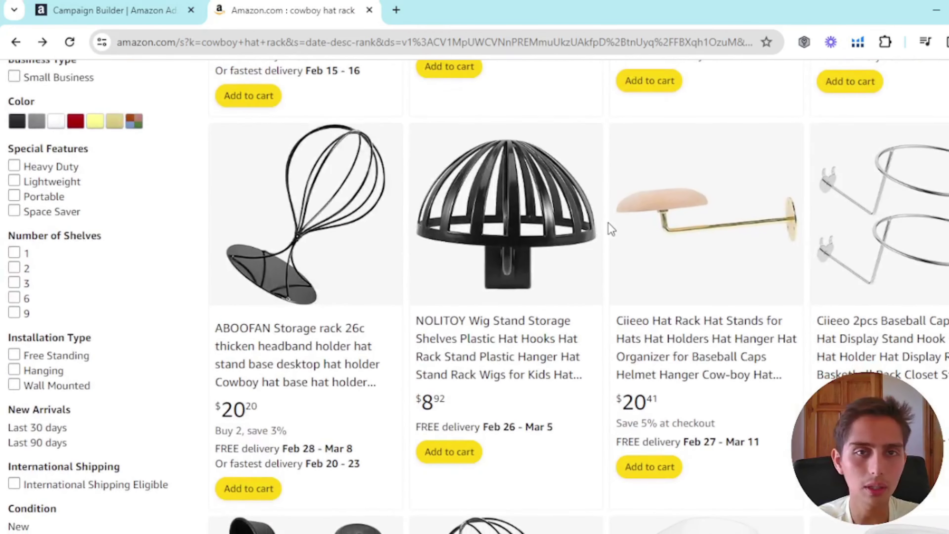
scroll(608, 222, up, 5)
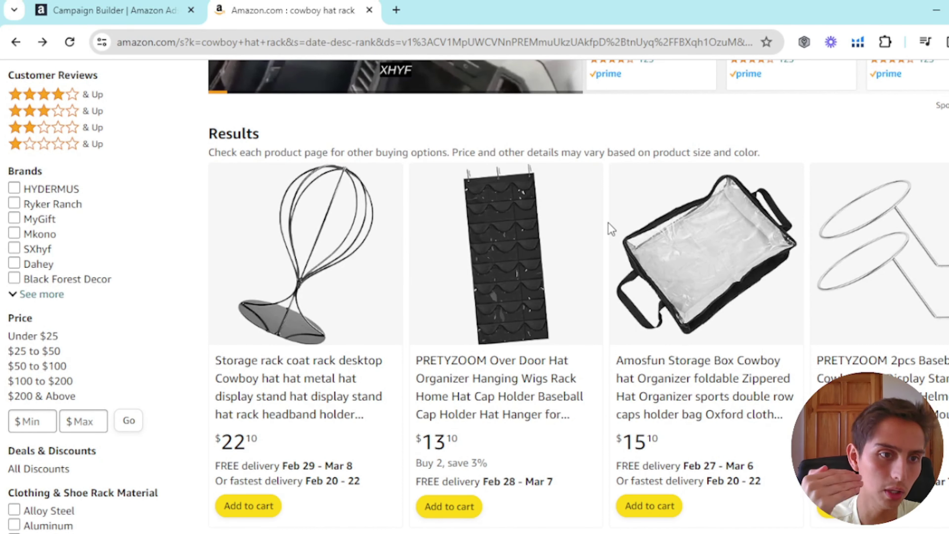
Step: Review the campaign builder's Product targeting section, including the custom bid, match filter and ASIN list, alongside the Amazon search results
key(ctrl+Tab)
scroll(25, 212, up, 5)
scroll(26, 212, down, 6)
scroll(25, 212, down, 8)
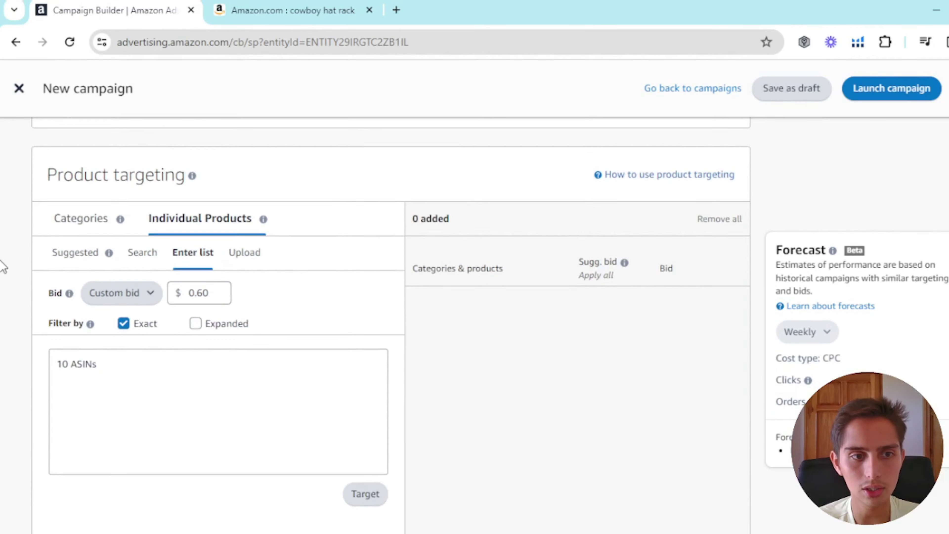
scroll(3, 266, down, 2)
scroll(3, 266, up, 4)
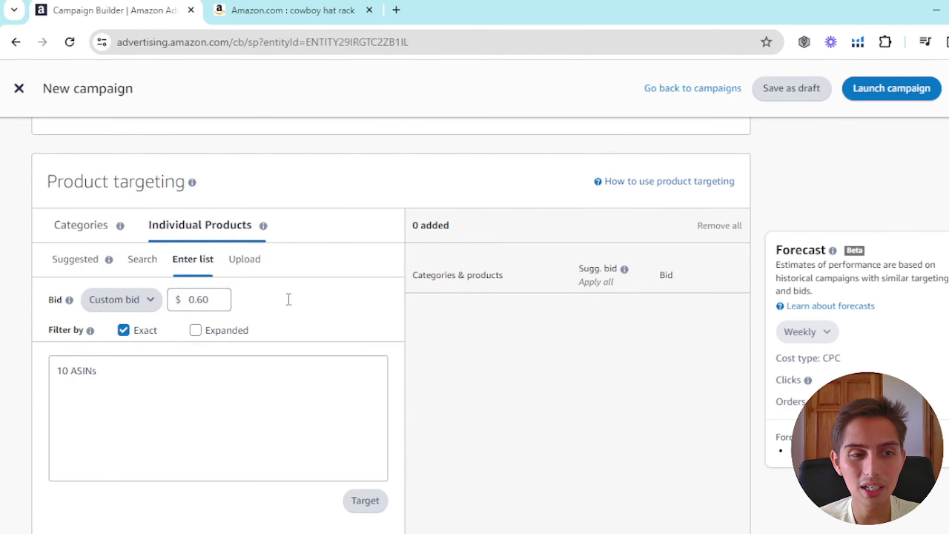
key(ctrl+Tab)
scroll(580, 282, down, 6)
click(65, 8)
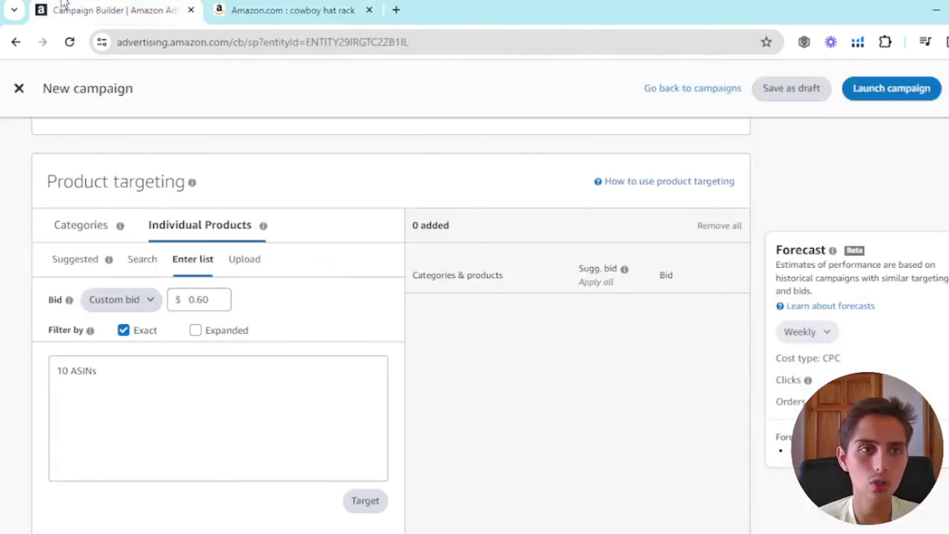
triple_click(100, 362)
click(3, 303)
scroll(37, 276, up, 5)
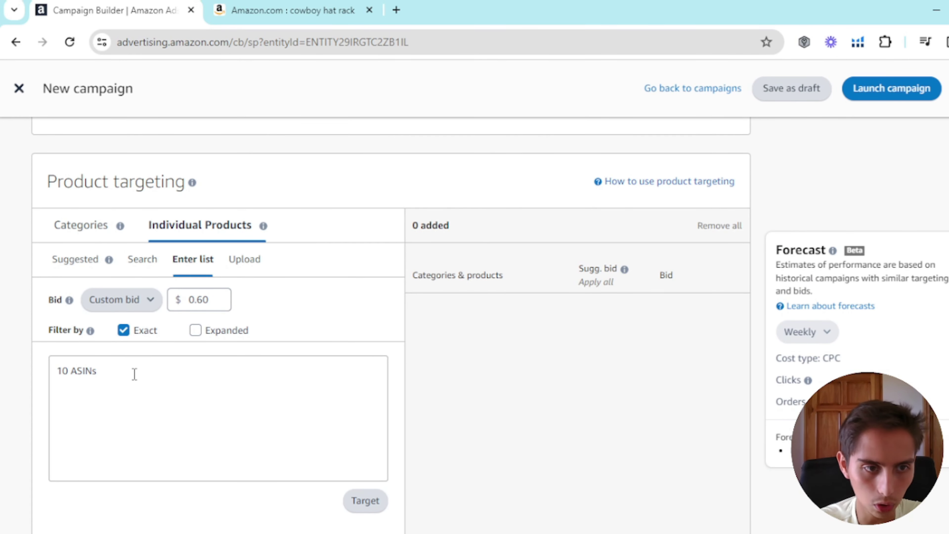
Step: Replace the ASIN list's placeholder with B0CVKXYDH9, copied from the PRETYZOOM hat organizer's listing address, and add it as a target
scroll(135, 374, down, 1)
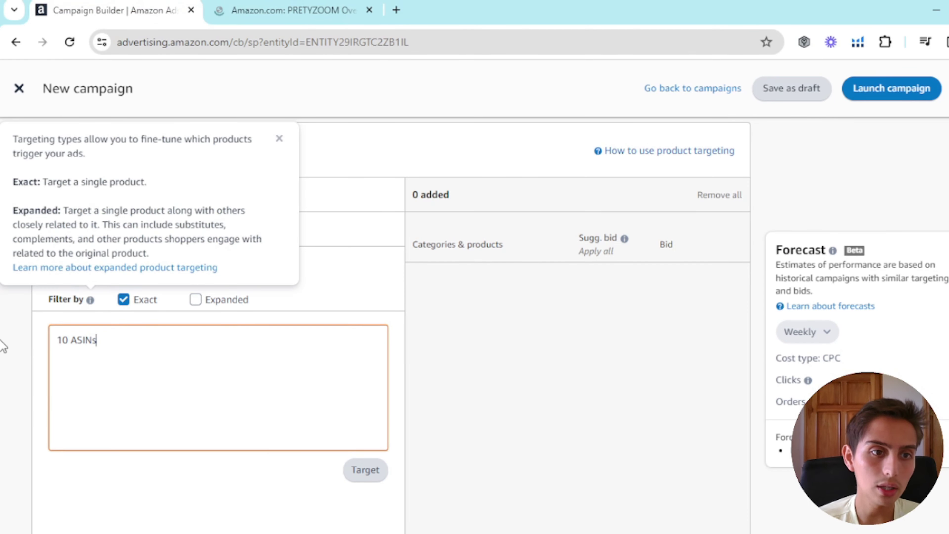
key(ctrl+Tab)
click(360, 42)
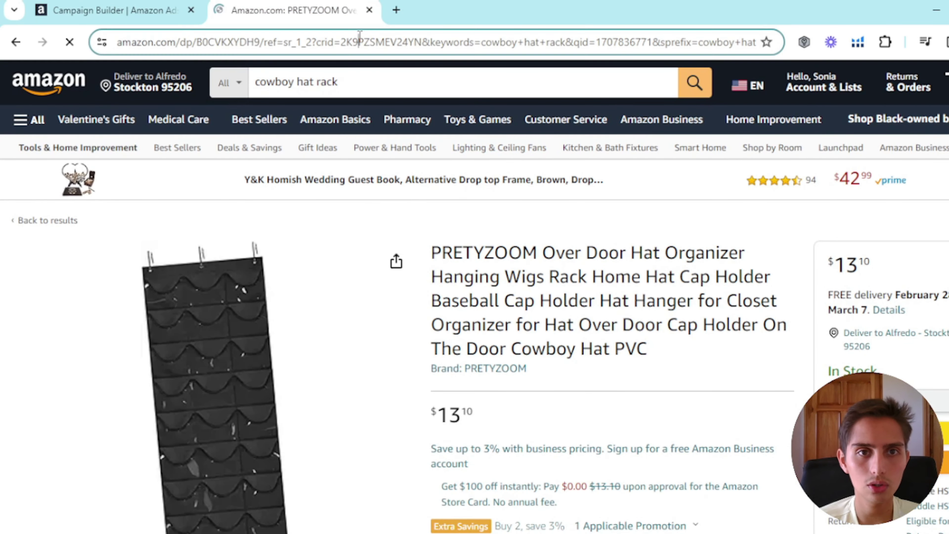
click(418, 42)
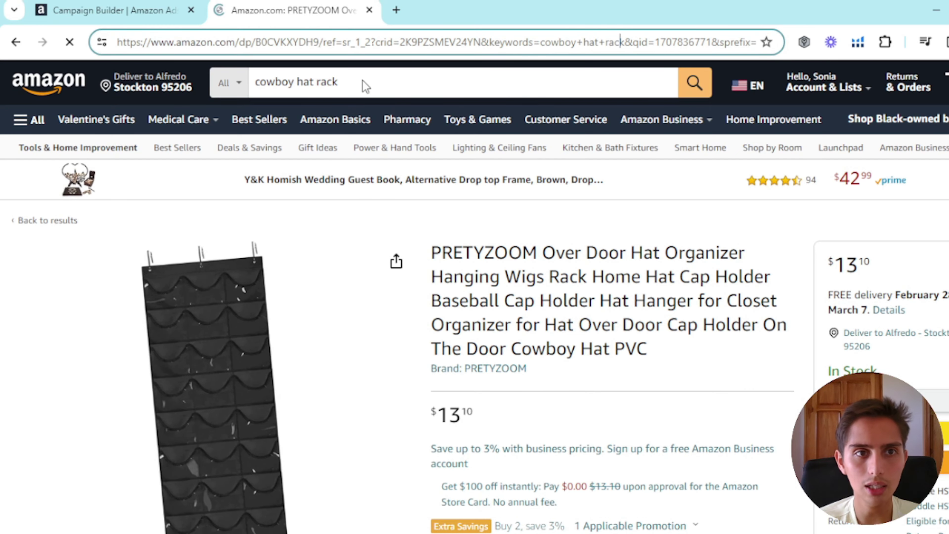
key(ctrl+Tab)
text(B0CVKXYDHB)
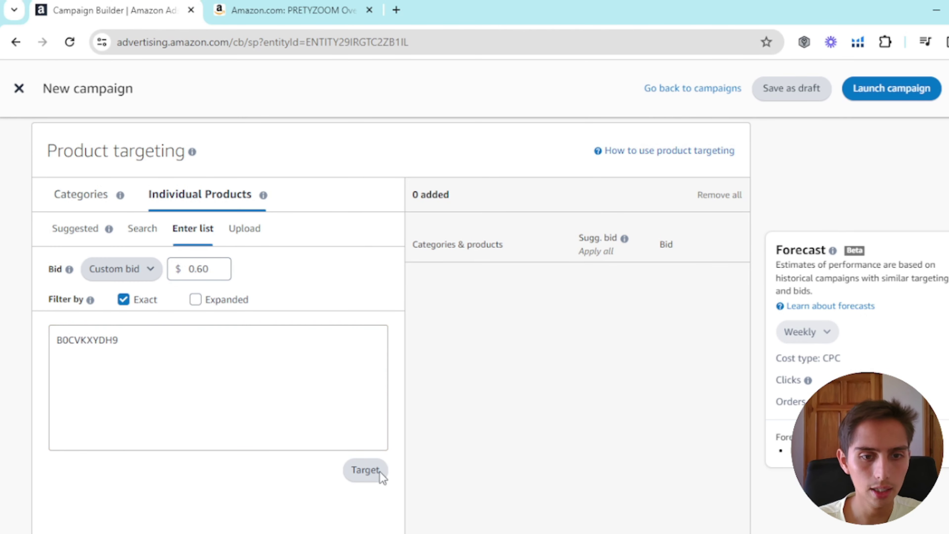
click(373, 480)
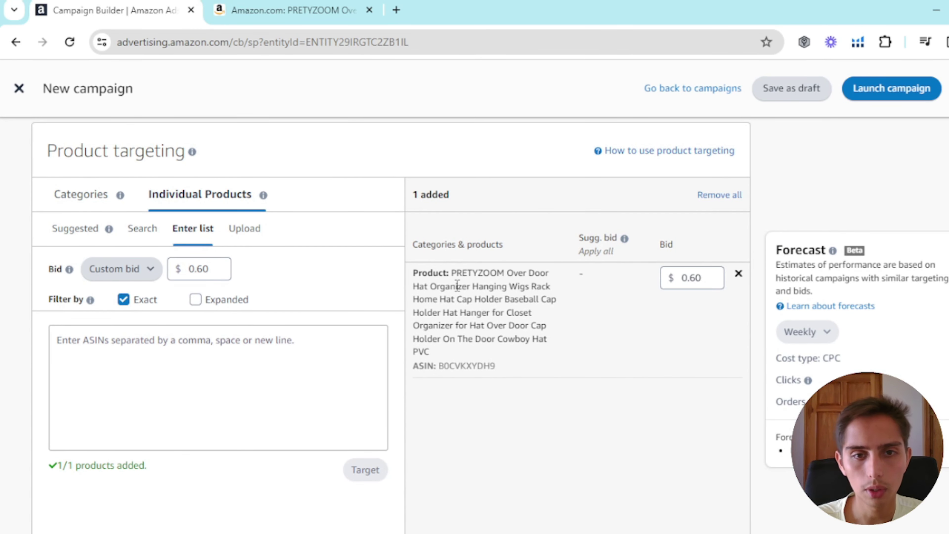
Step: Compare the targeted product's title and ASIN in the campaign builder with the PRETYZOOM listing on Amazon
click(290, 3)
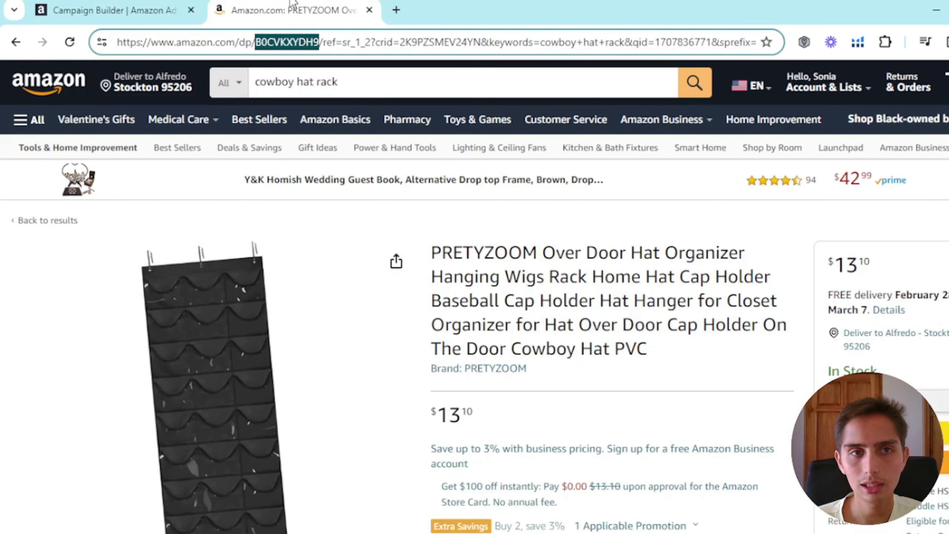
click(117, 3)
scroll(435, 269, up, 5)
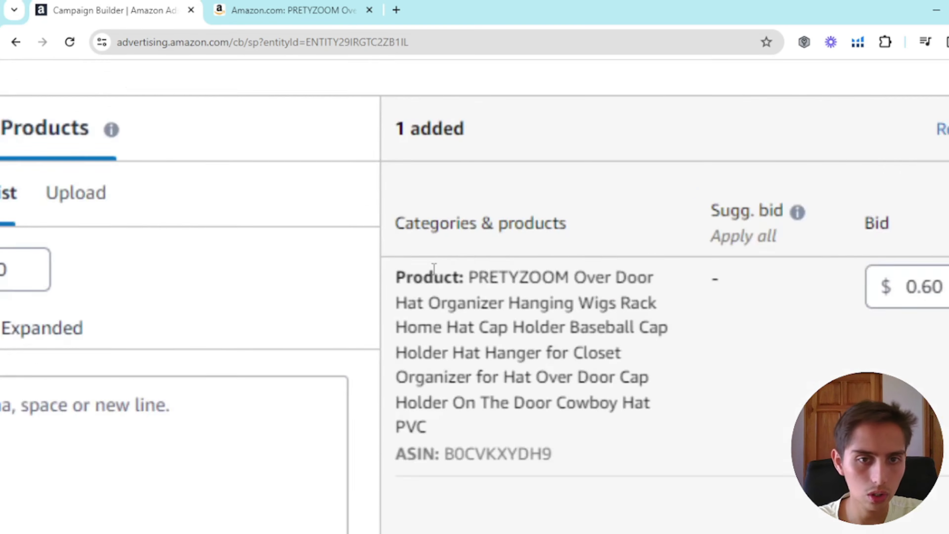
scroll(433, 267, up, 5)
double_click(435, 272)
scroll(436, 279, down, 5)
click(436, 280)
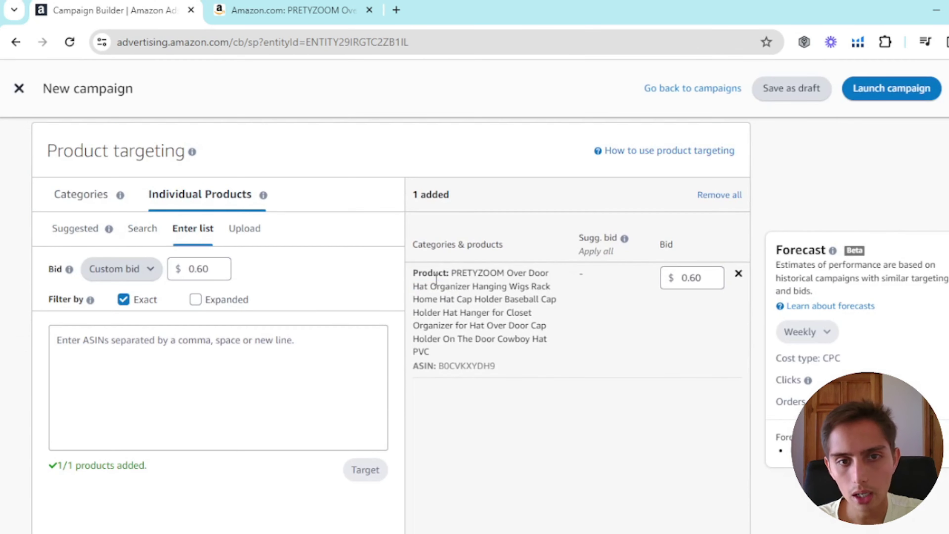
key(ctrl+Tab)
scroll(501, 279, up, 3)
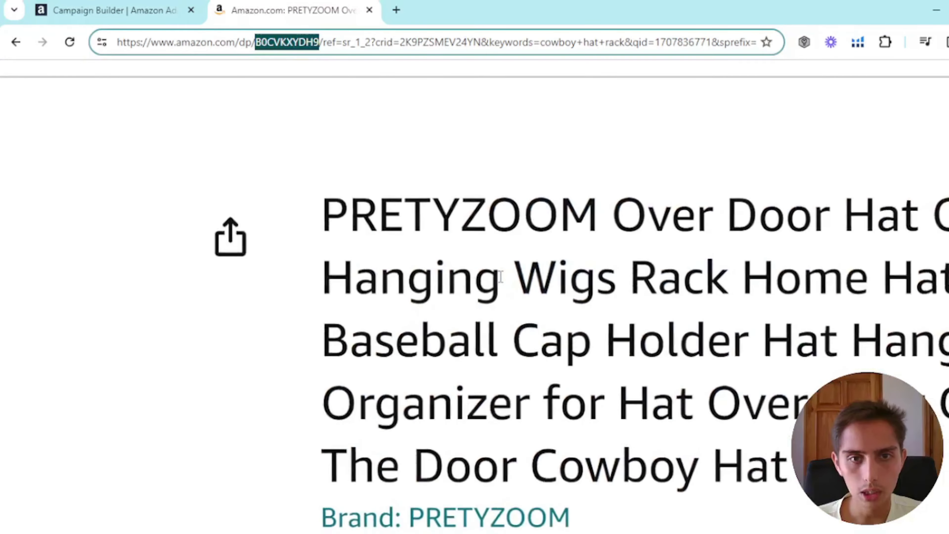
scroll(484, 294, down, 4)
click(96, 3)
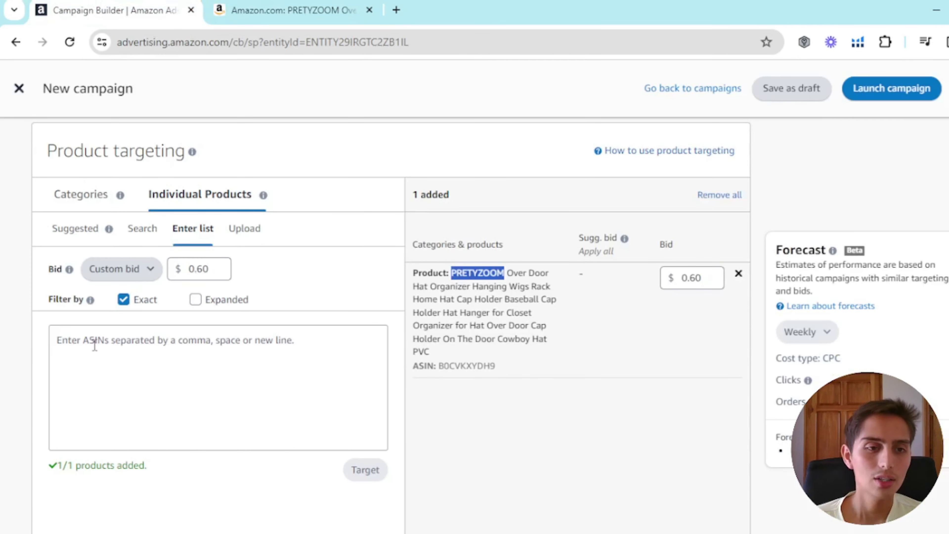
Step: Fill the individual products' ASIN list with repeated lines of B0CVKXYDH9 as stand-ins for further competitor ASINs
scroll(3, 341, down, 1)
scroll(3, 341, up, 1)
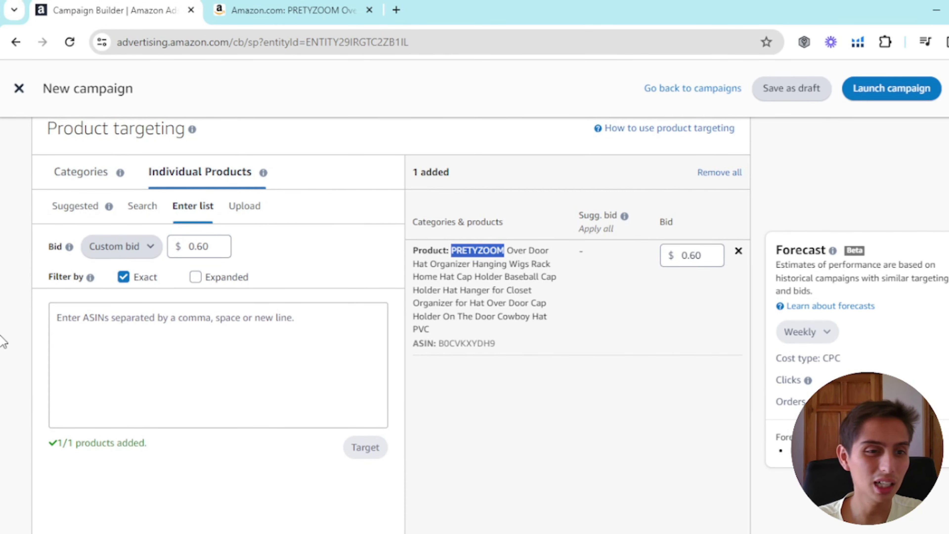
scroll(3, 340, down, 1)
click(82, 294)
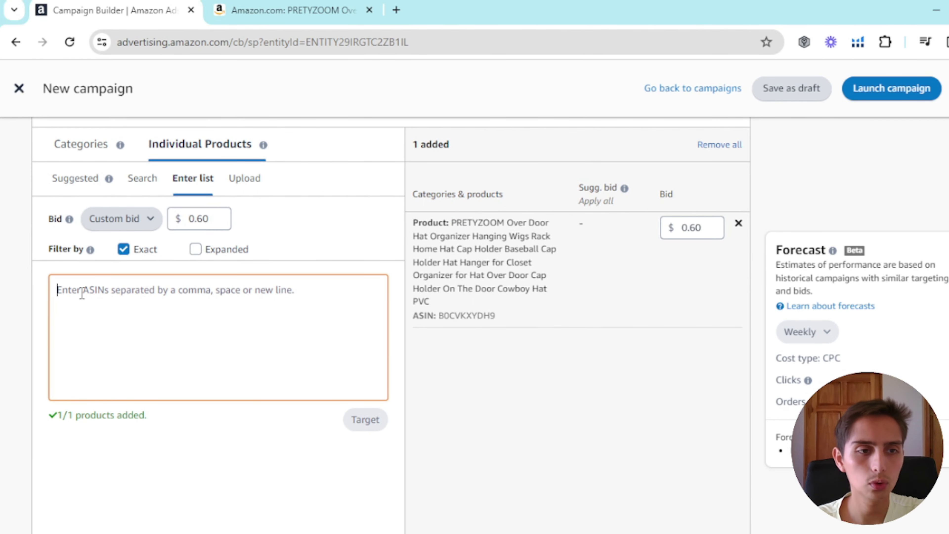
text(B0CVKXYDH9)
key(Tab)
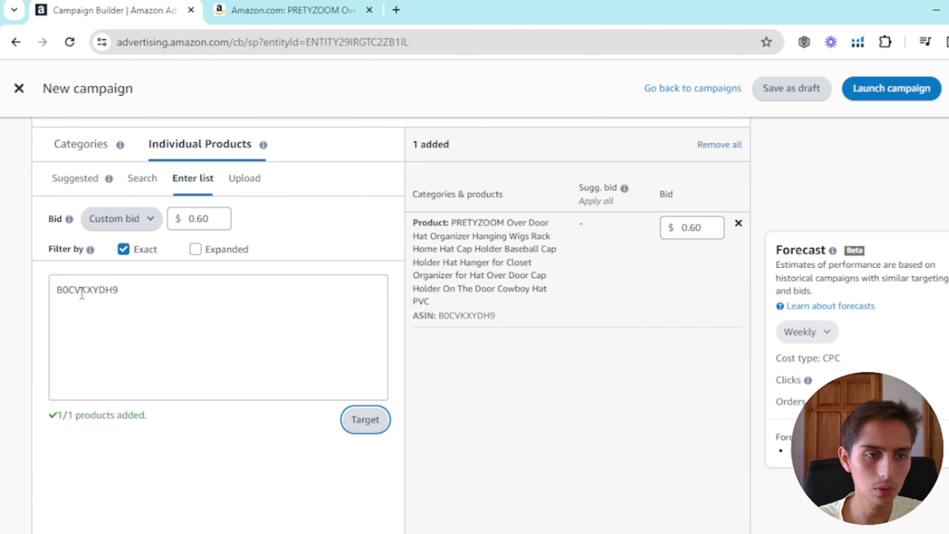
key(shift+Tab)
text(B0CVKXYDH9 B0CVKXYDH9 B0CVKXYDH9 B0CVKXYDH9 B0CVKXYDH9 B0CVKXYDH9 B0CVKXYDH9)
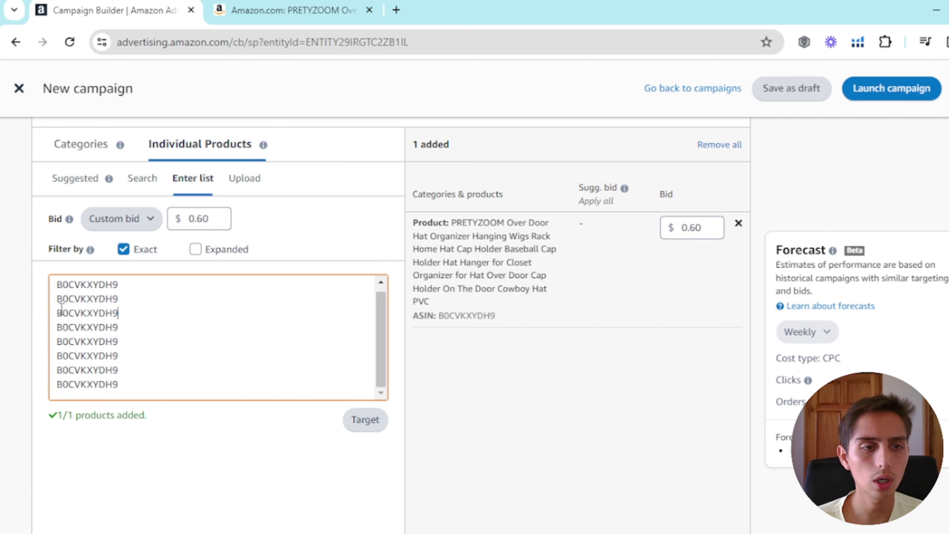
Step: Set the campaign bidding strategy to Dynamic bids - down only
scroll(2, 321, down, 15)
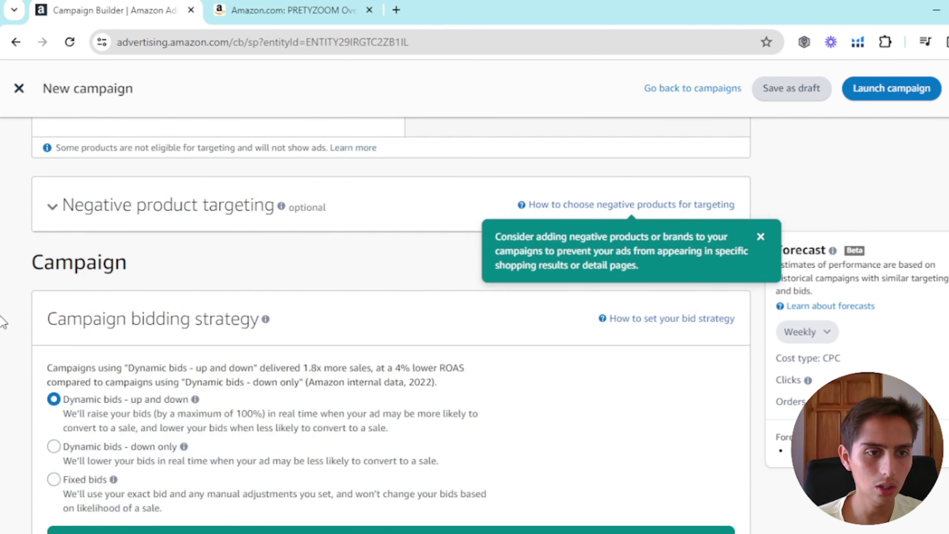
click(53, 294)
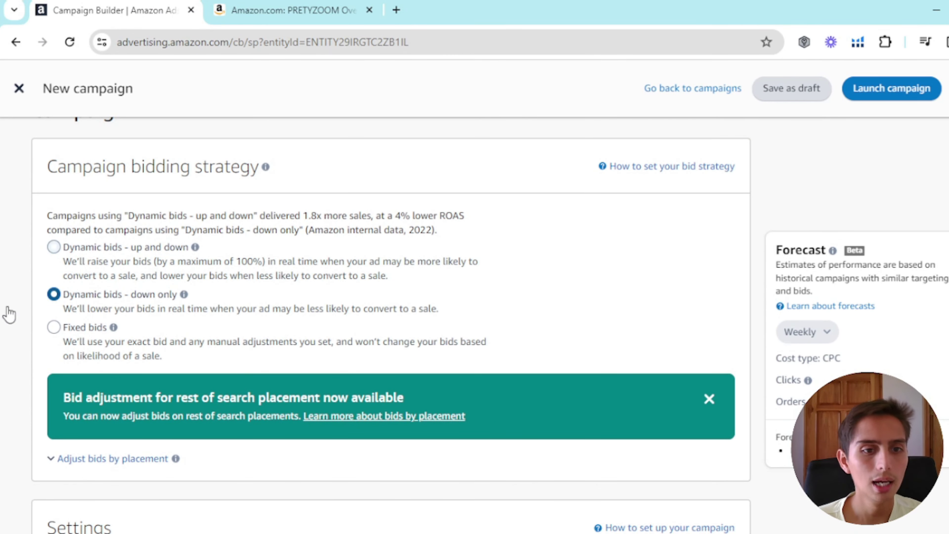
Step: Name the campaign "MAN FBA 001 NC" in its settings, reusing the ad group's name
scroll(2, 325, down, 10)
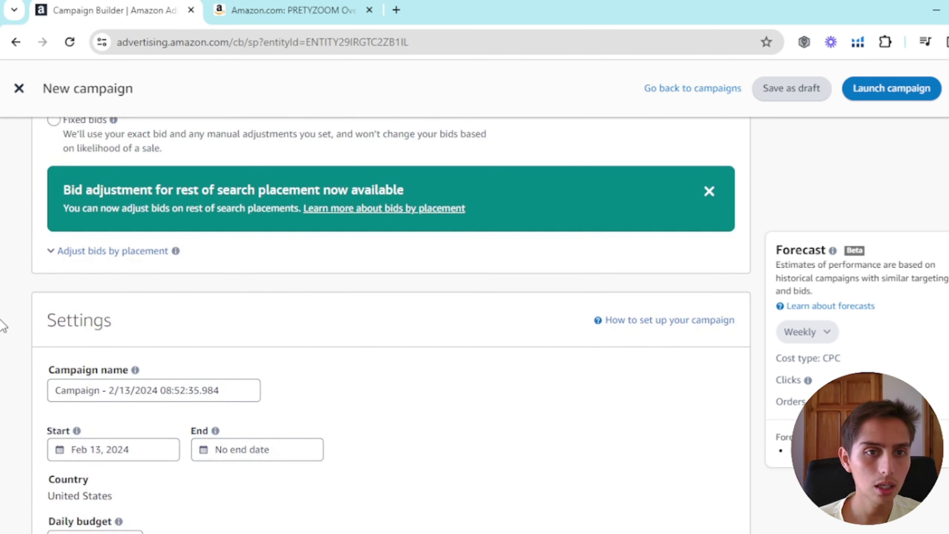
scroll(232, 276, up, 3)
triple_click(233, 276)
scroll(5, 277, up, 15)
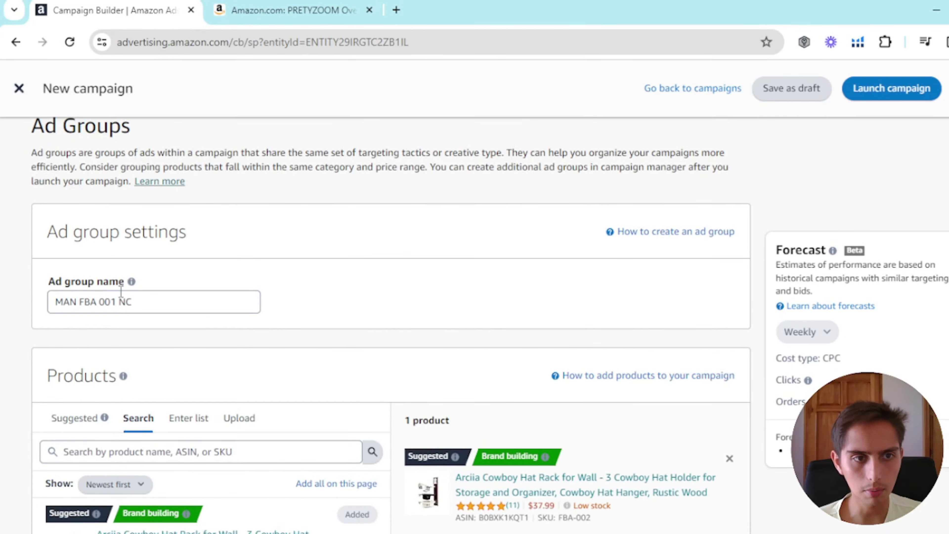
double_click(126, 306)
scroll(4, 282, down, 10)
scroll(2, 283, down, 15)
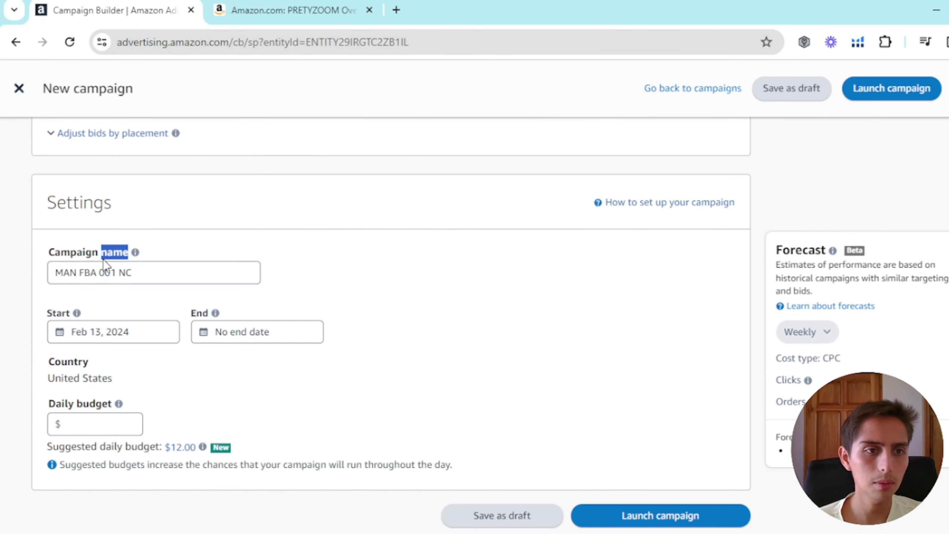
double_click(106, 271)
click(1, 269)
scroll(2, 269, down, 2)
scroll(219, 282, down, 3)
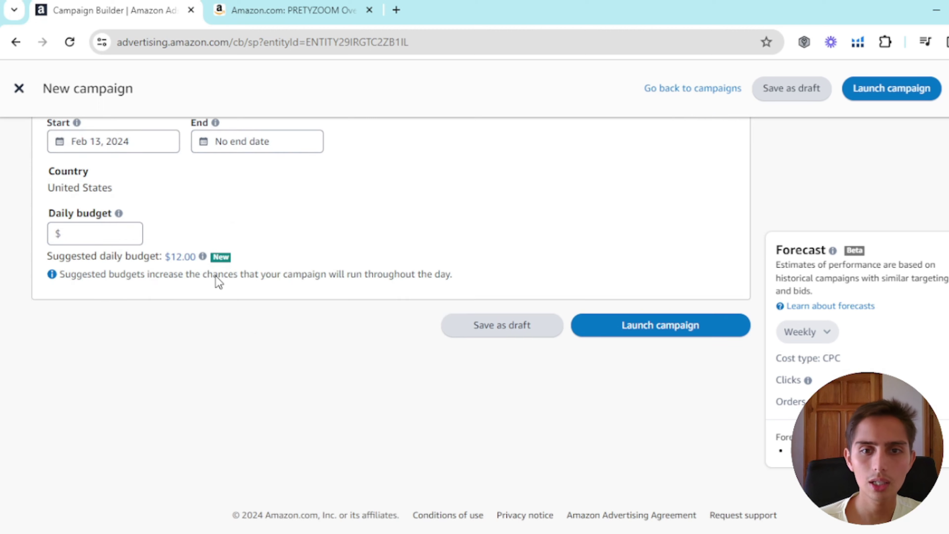